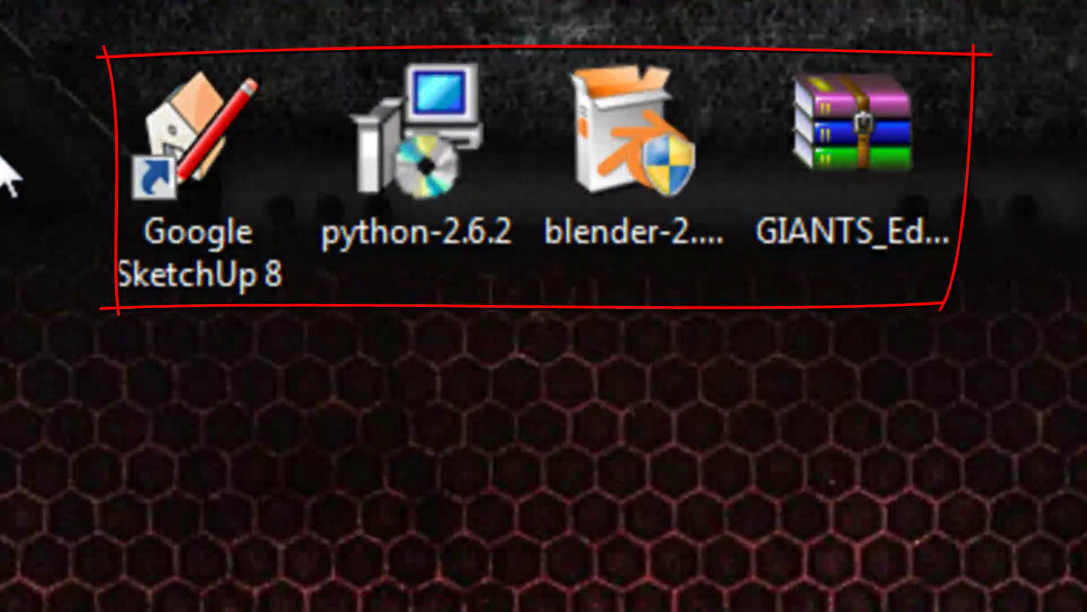
Look over the four setup files, picking out the Blender 2.49b installer and GIANTS editor archive
left_click_drag(403, 79, 456, 122)
left_click_drag(240, 324, 918, 611)
left_click(917, 611)
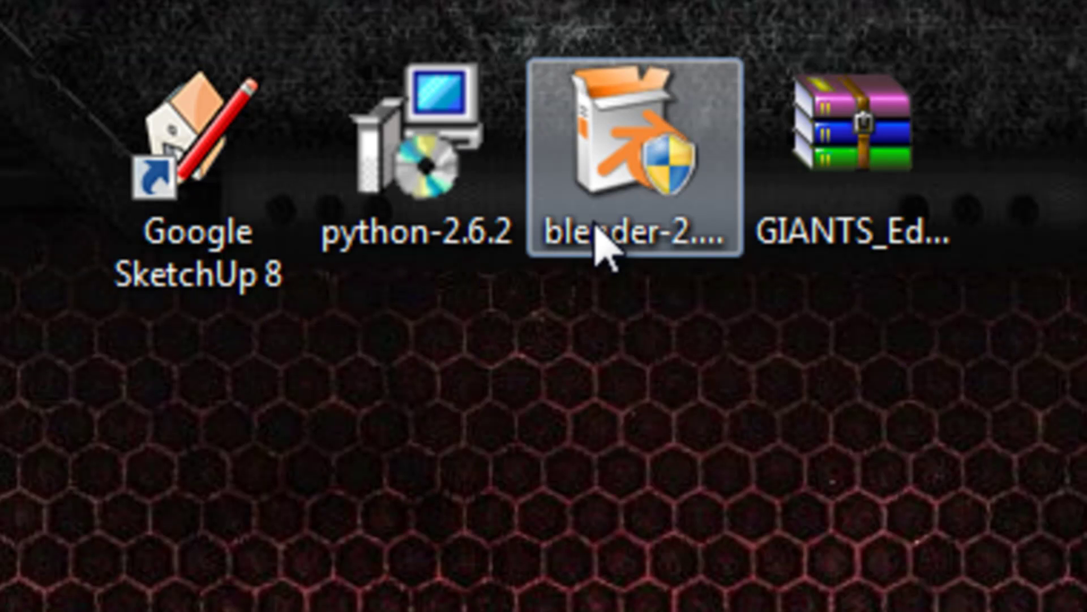
left_click(591, 254)
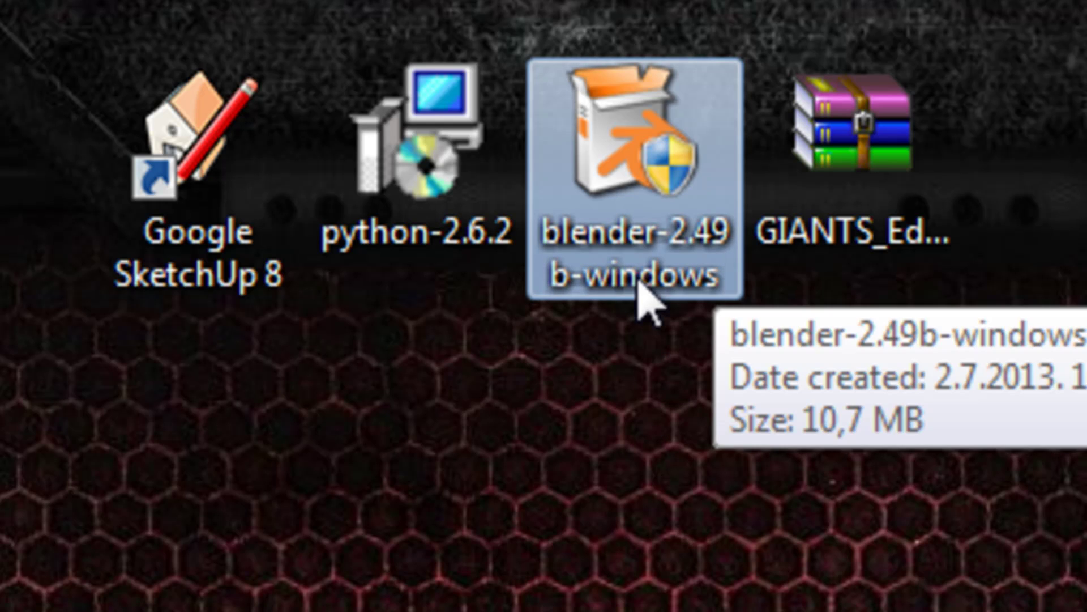
left_click(723, 348)
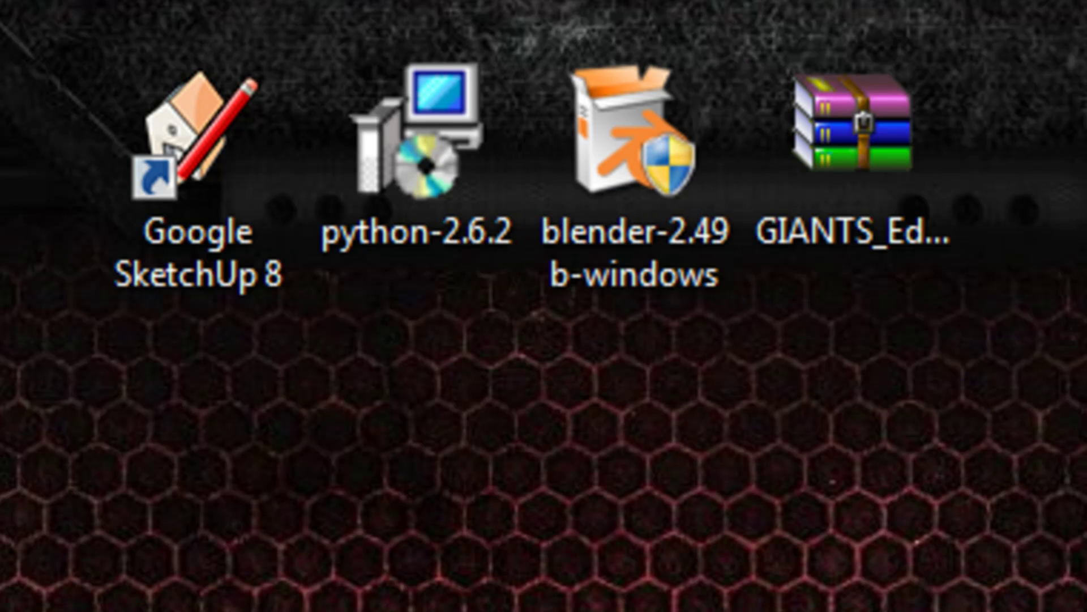
left_click(879, 250)
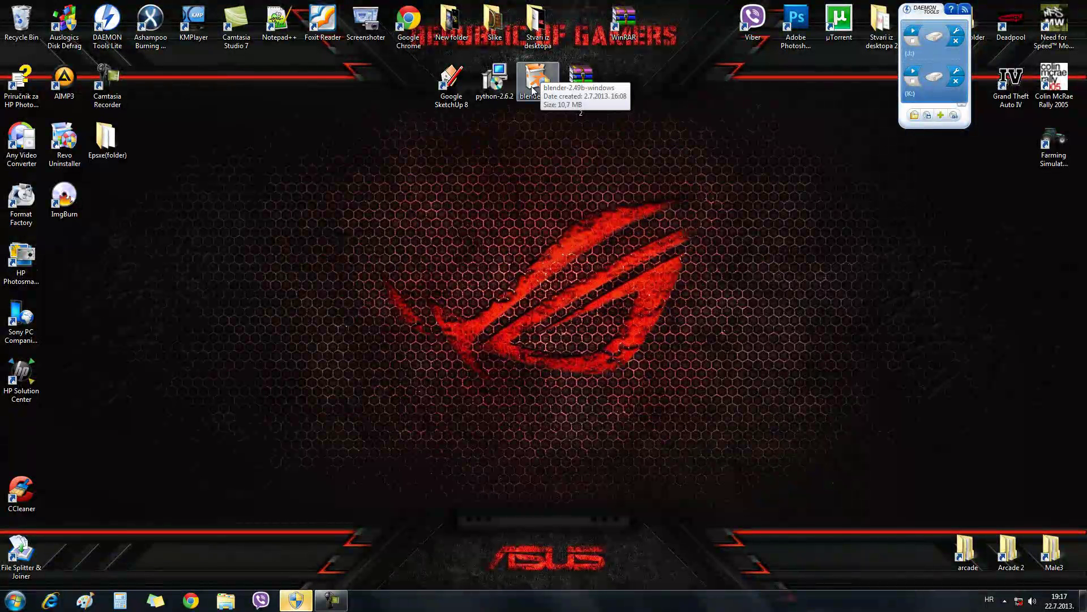
Launch the Blender 2.49b installer and accept the licence agreement
left_click(526, 91)
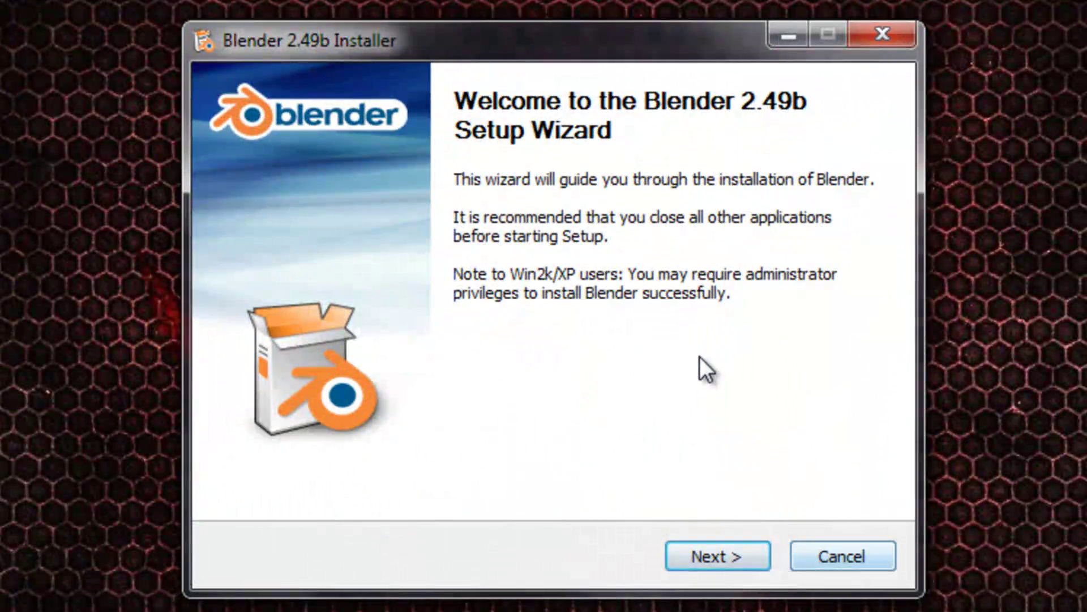
key("Return")
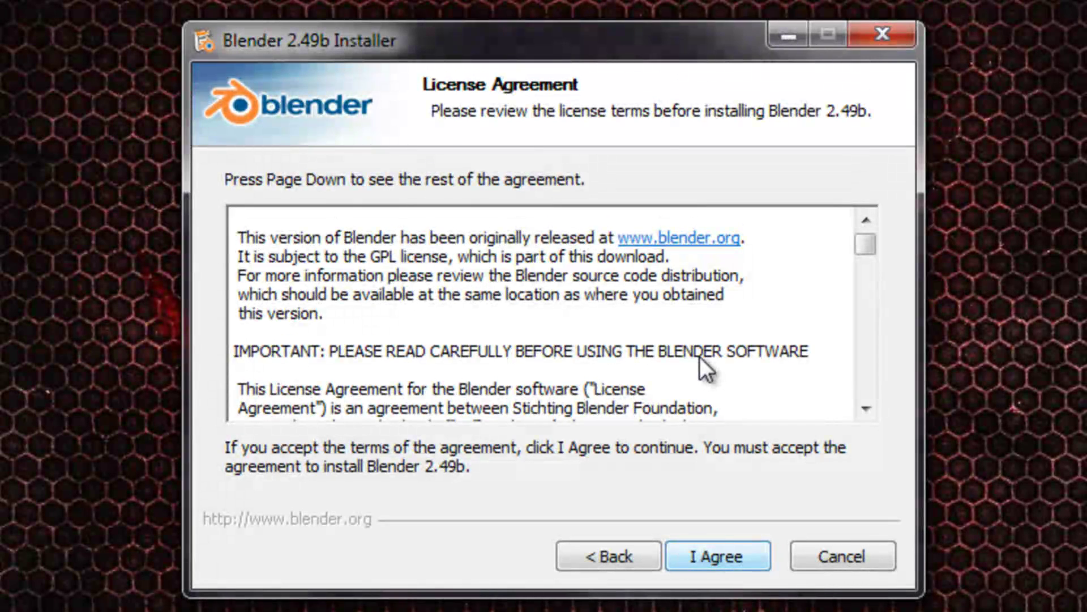
scroll(700, 357, "down", 15)
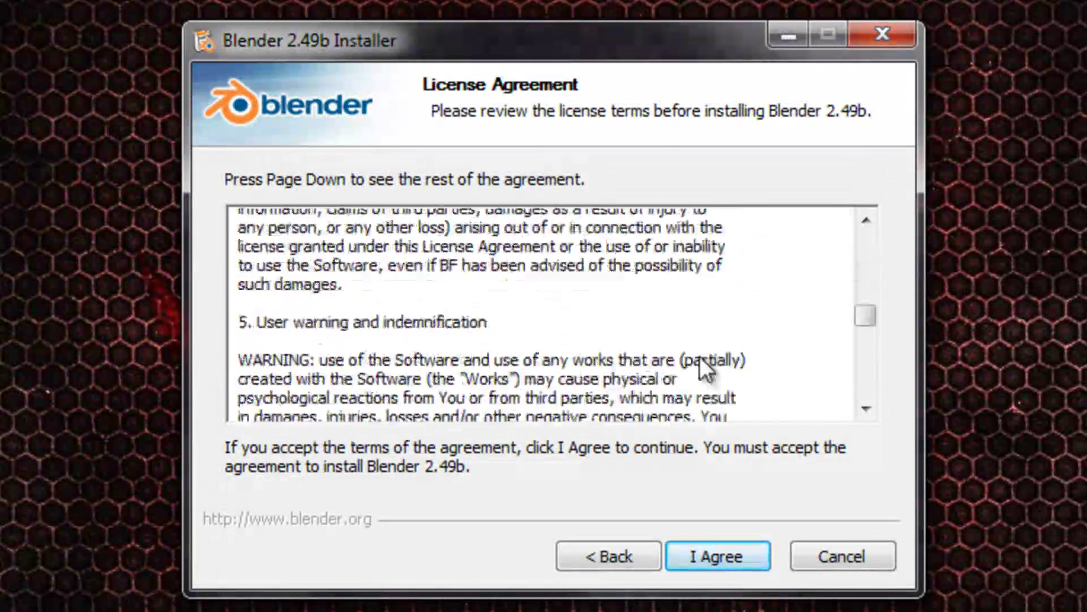
scroll(702, 365, "down", 3)
key("Return")
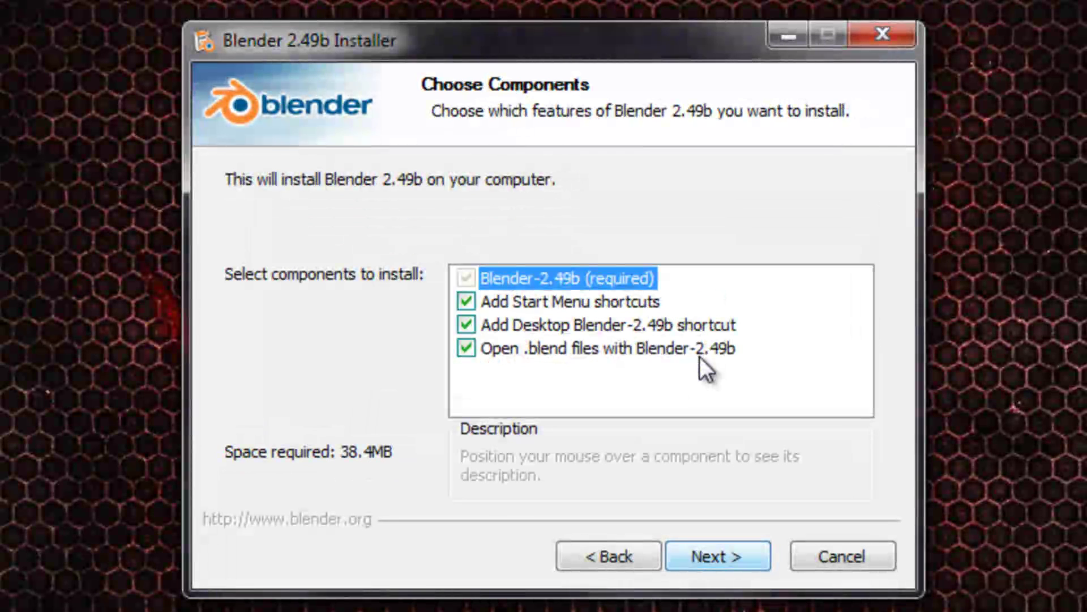
Leave out the Start Menu shortcuts and the .blend file association components
key("Down")
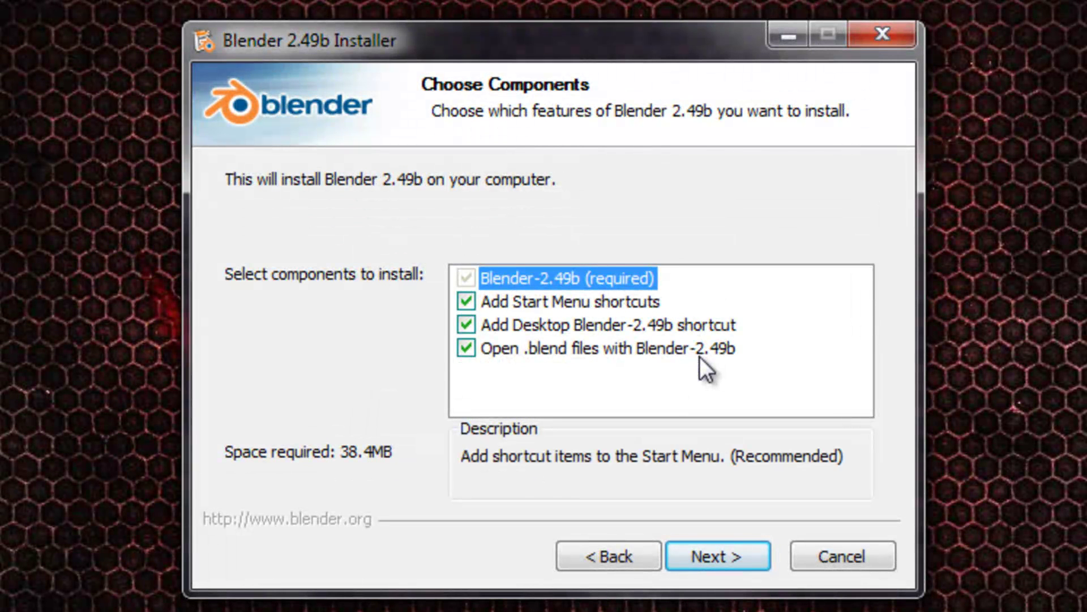
key("space")
key("Down")
key("Down")
key("space")
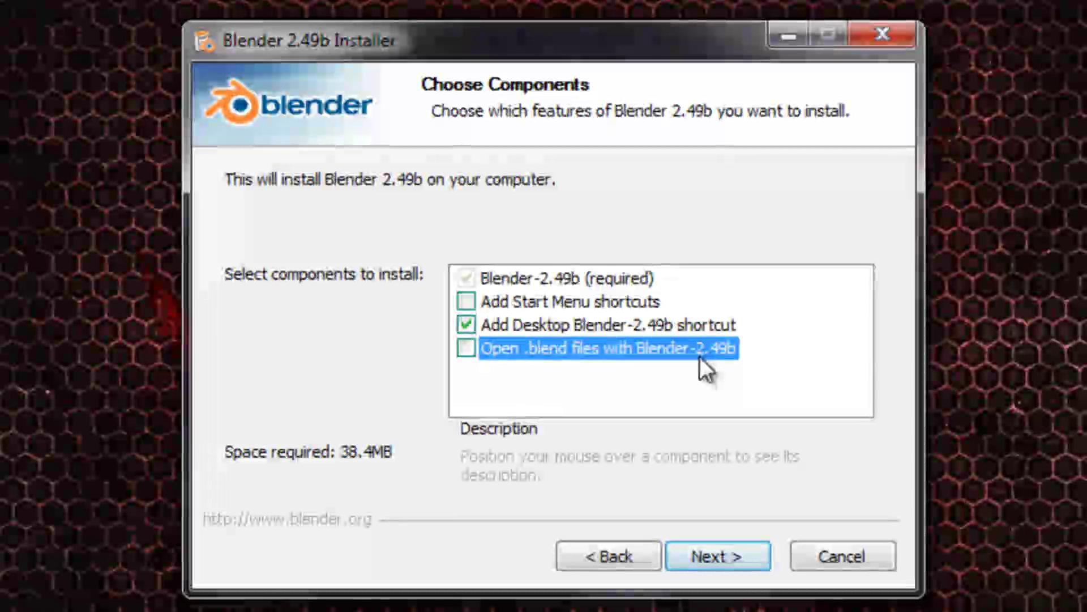
key("Tab")
key("Return")
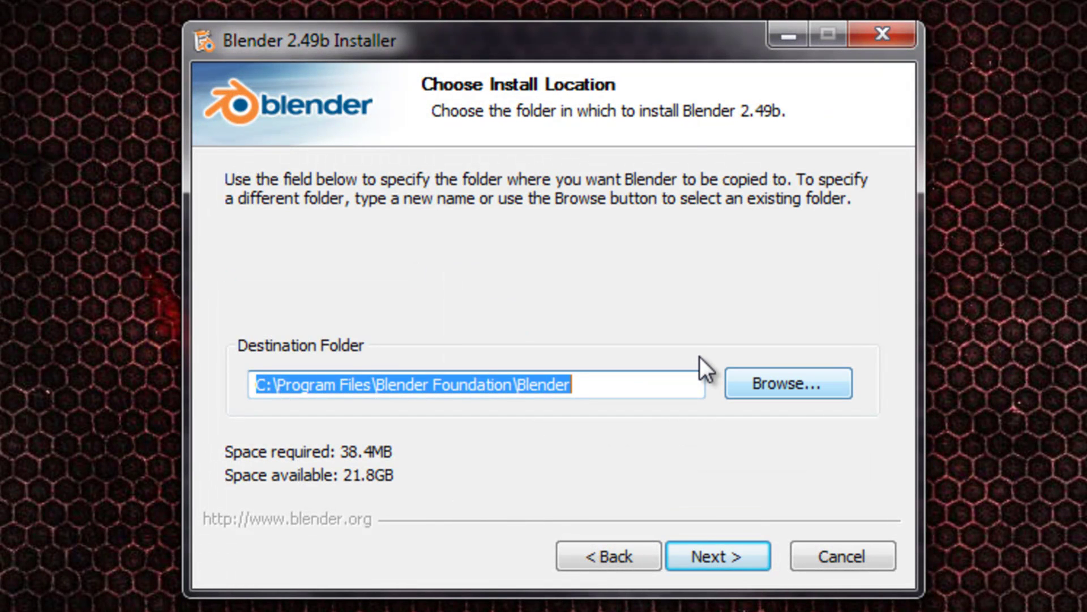
Keep the default install folder C:\Program Files\Blender Foundation\Blender after checking the folder browser
key("Tab")
key("Return")
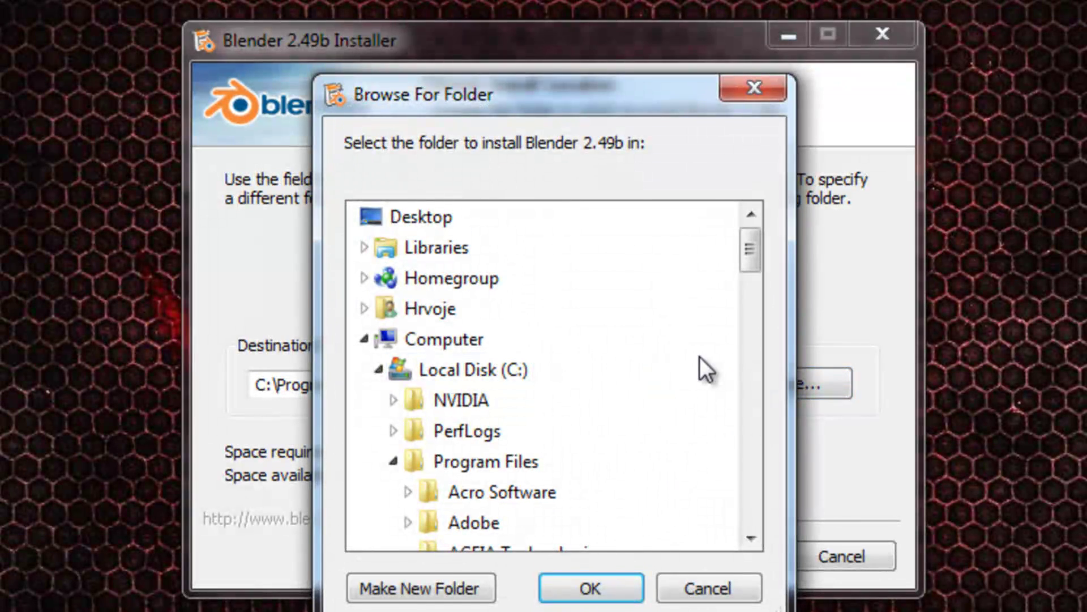
key("Escape")
key("Return")
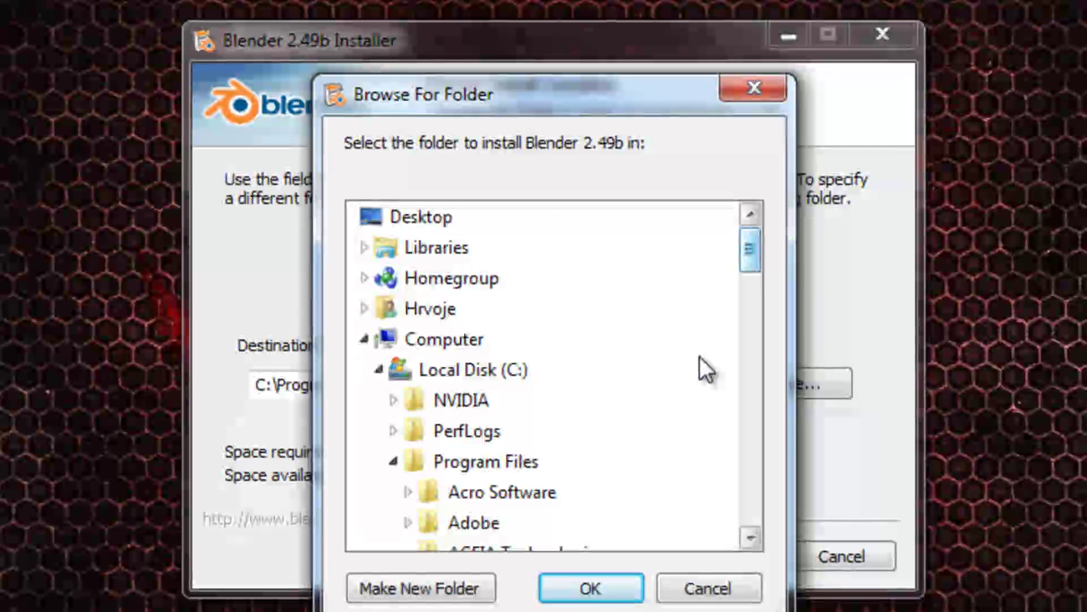
key("Tab")
key("Return")
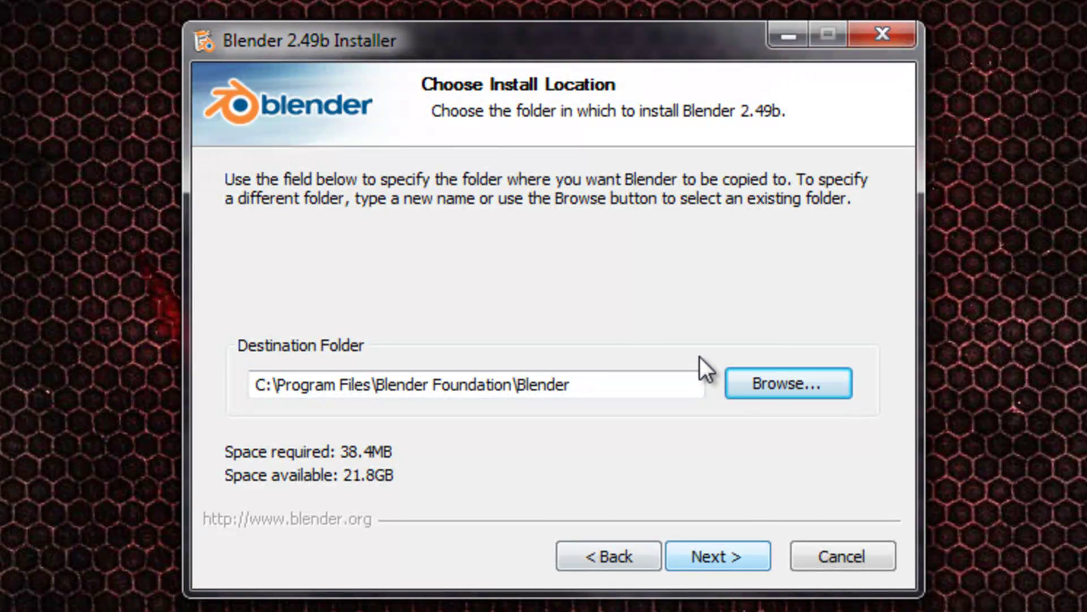
key("Return")
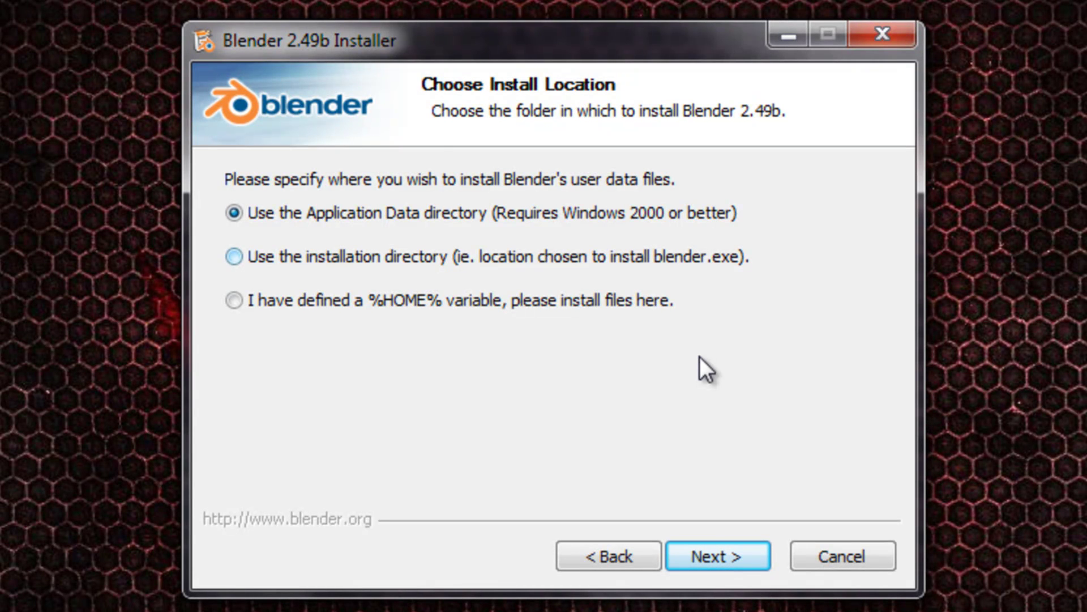
Keep user data in the installation directory, run the install, and dismiss the dll check notice
key("Down")
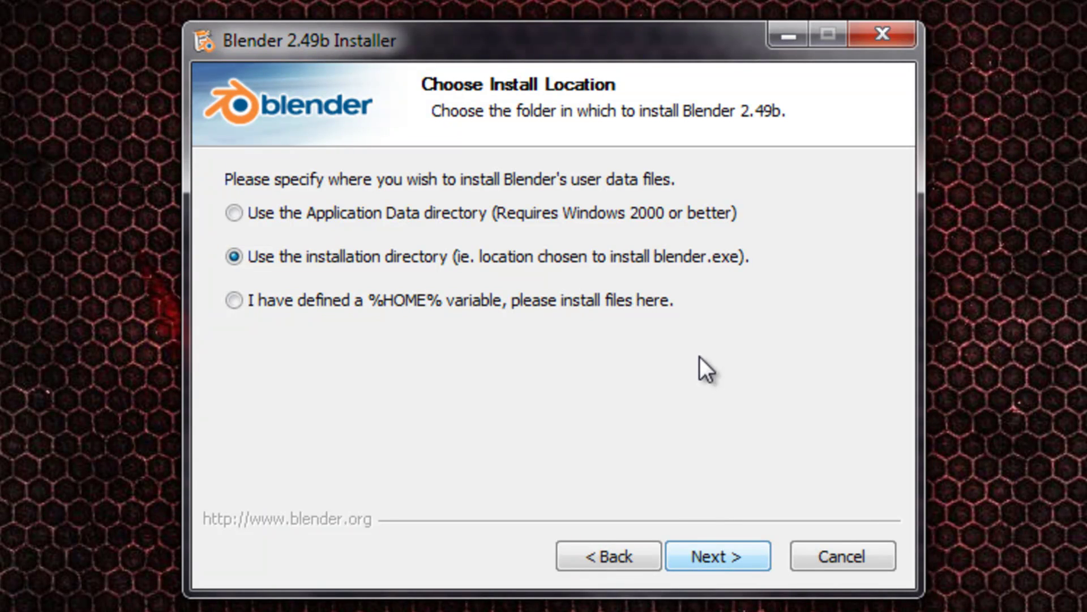
key("Return")
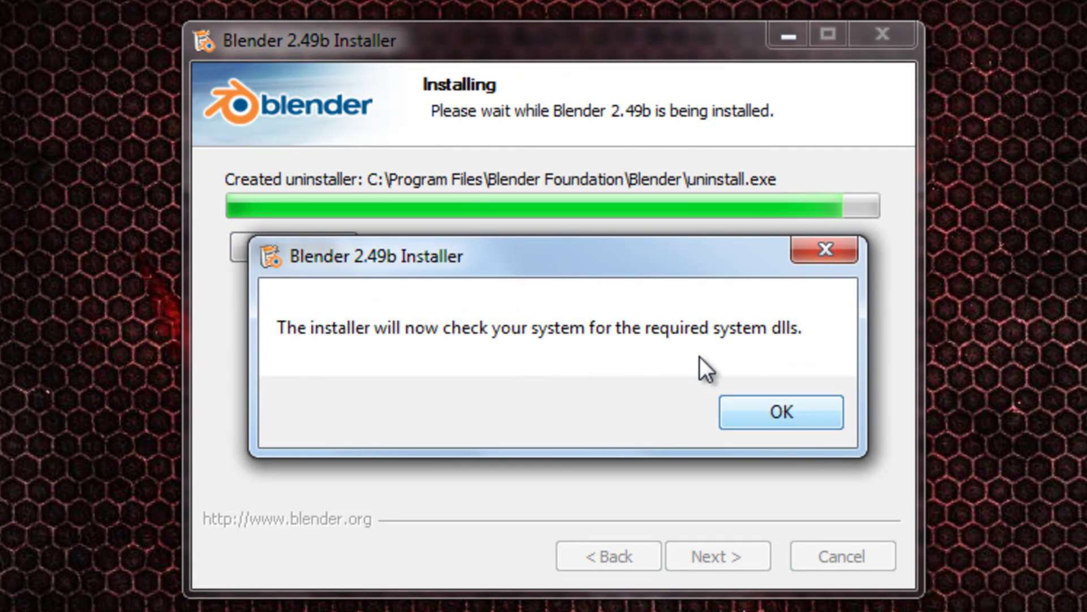
key("Return")
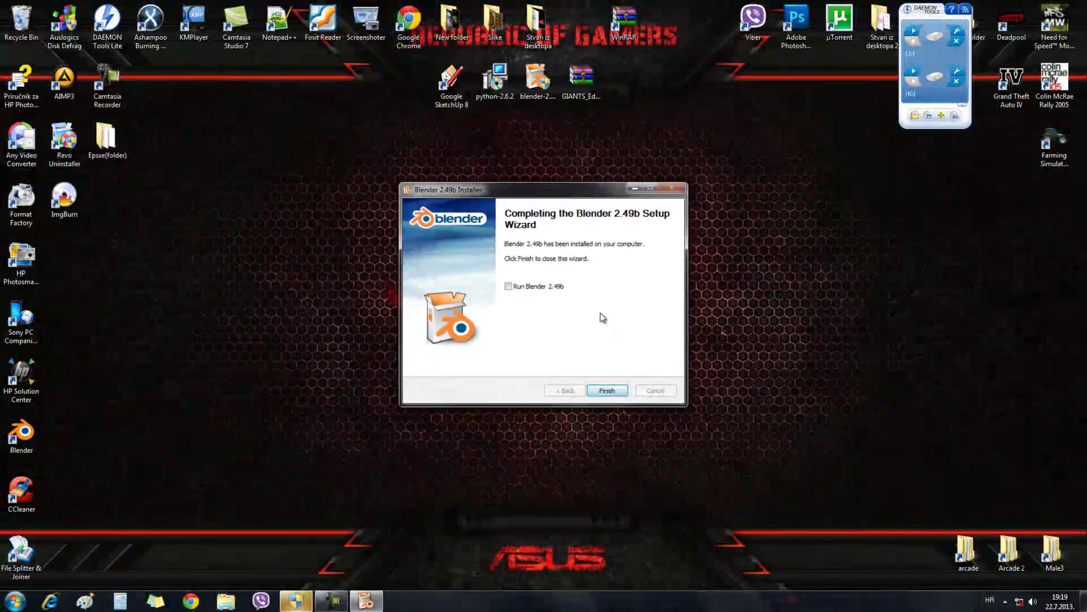
Close the finished installer, put the Blender shortcut beside Google SketchUp 8, and select Farming Simulator 2011
key("Return")
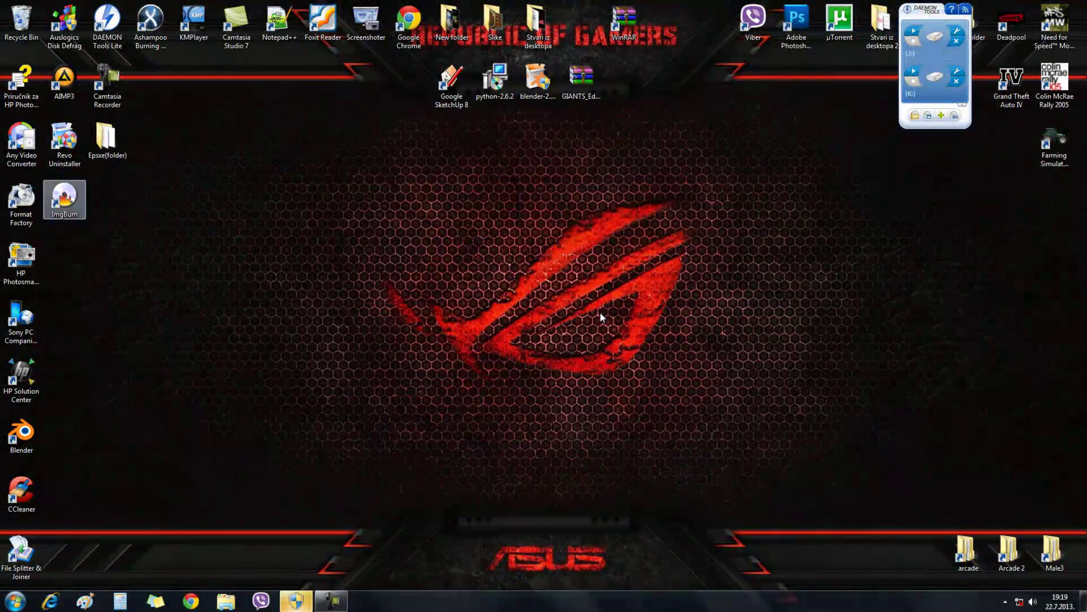
mouse_move(20, 434)
left_mouse_down()
mouse_move(402, 62)
mouse_move(402, 80)
left_mouse_up()
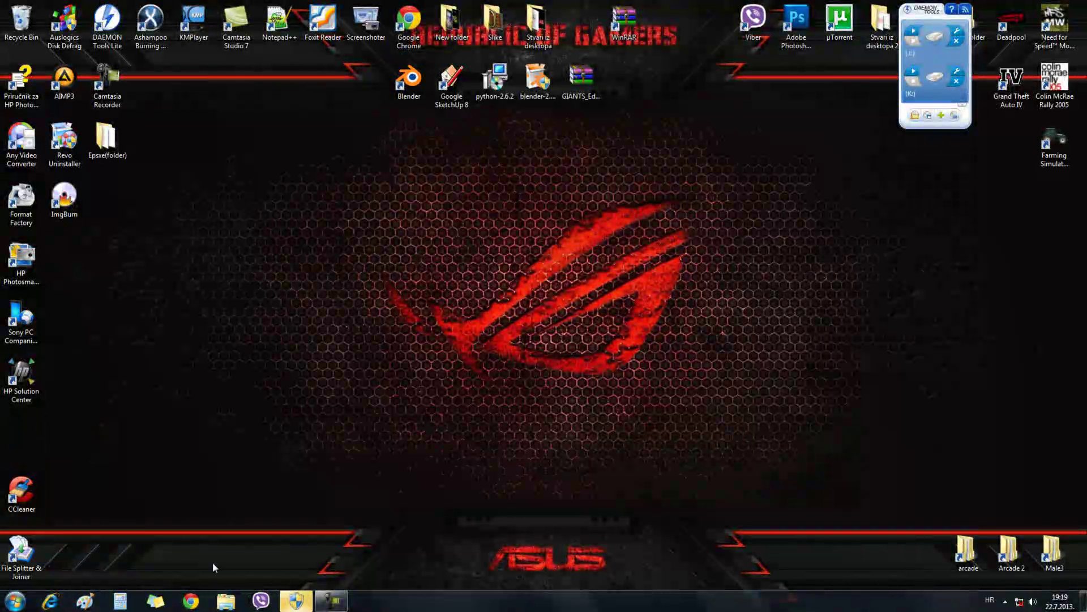
key("super")
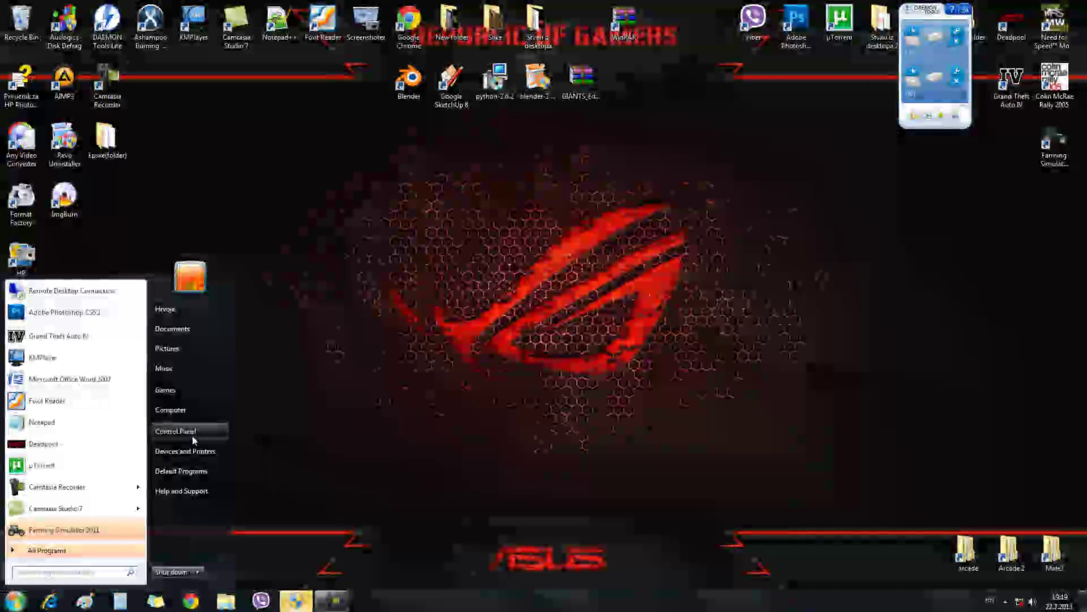
left_click(471, 209)
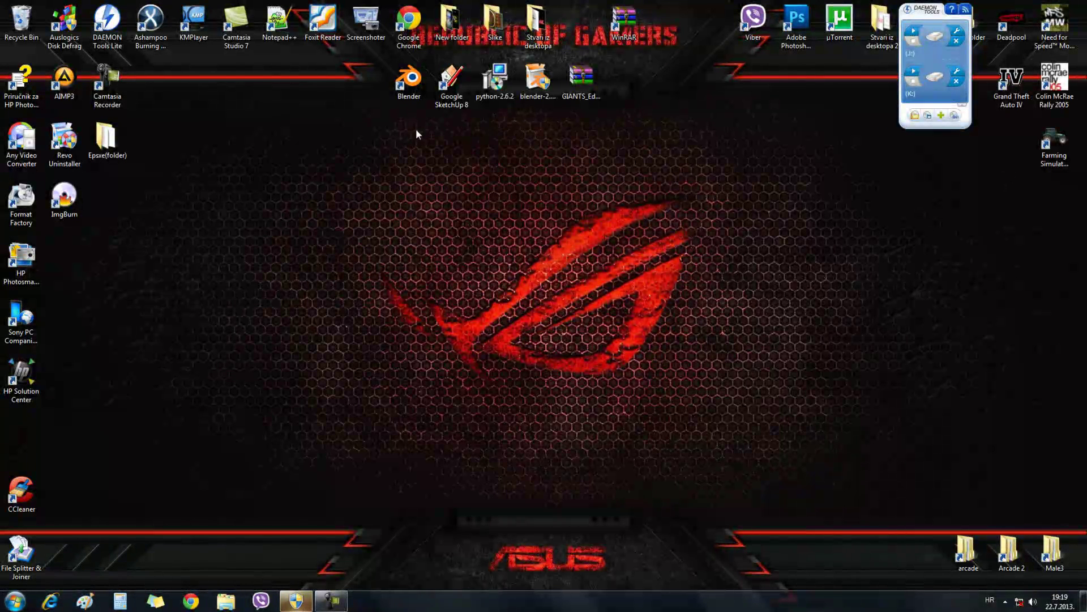
double_click(412, 89)
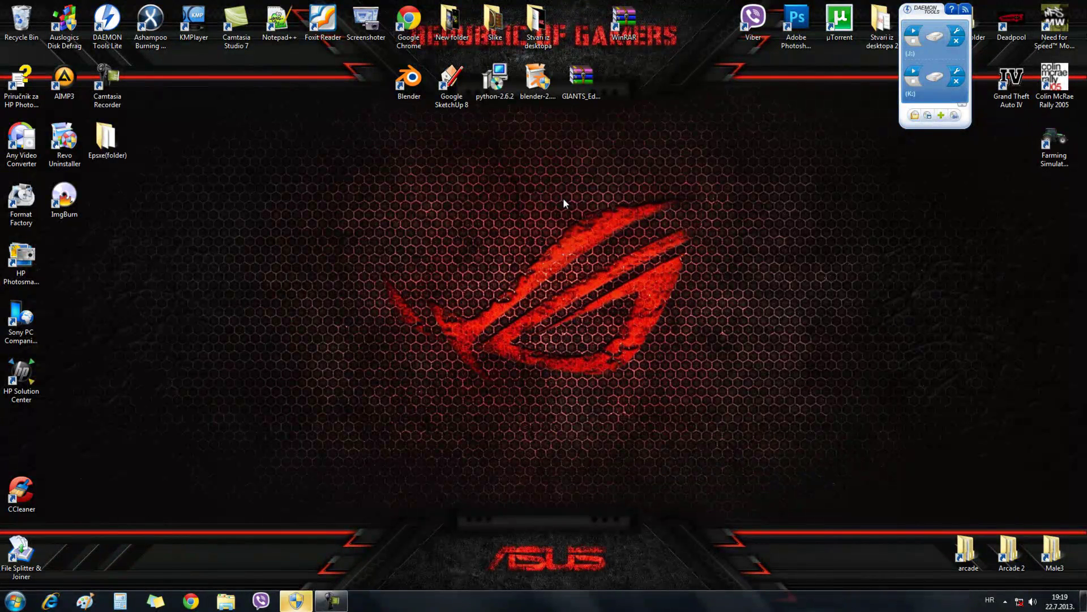
double_click(407, 85)
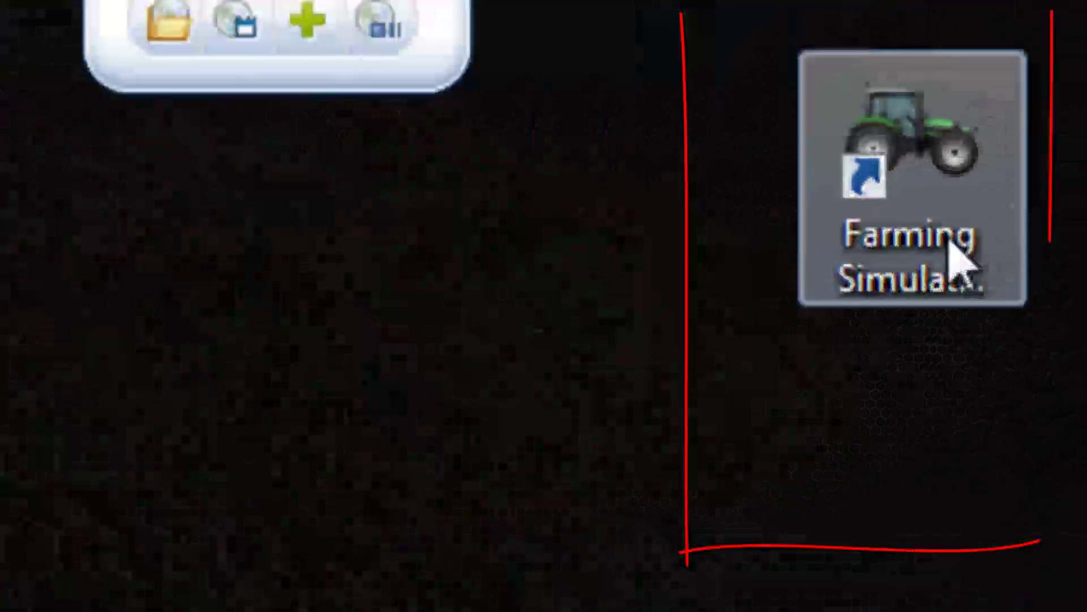
left_click(1054, 165)
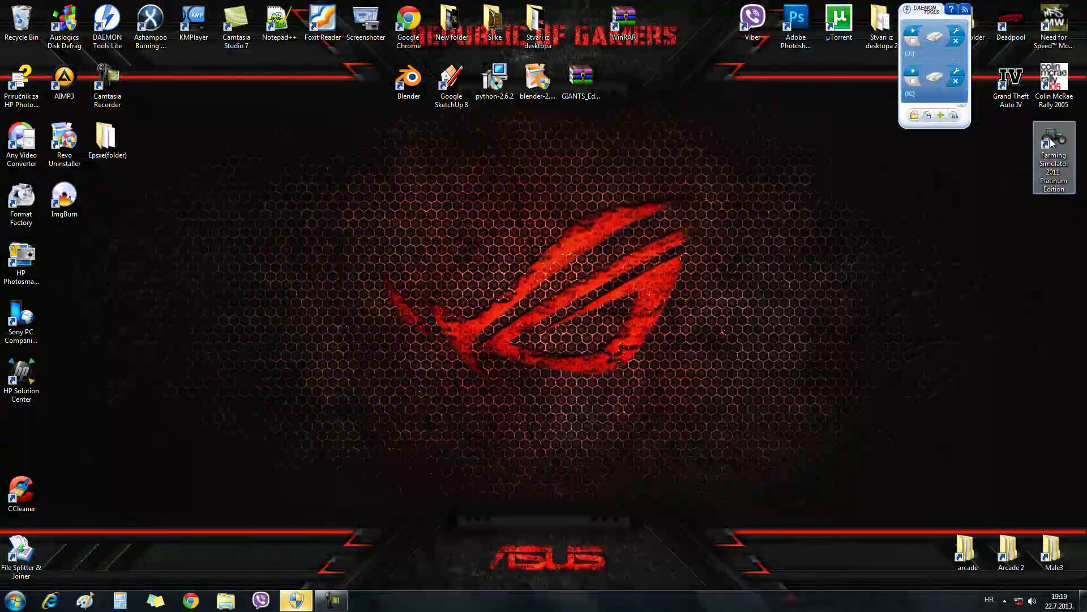
Reach the Farming Simulator 2011 install folder through the shortcut's Properties and enter its sdk folder
left_click(1050, 143)
right_click(1051, 143)
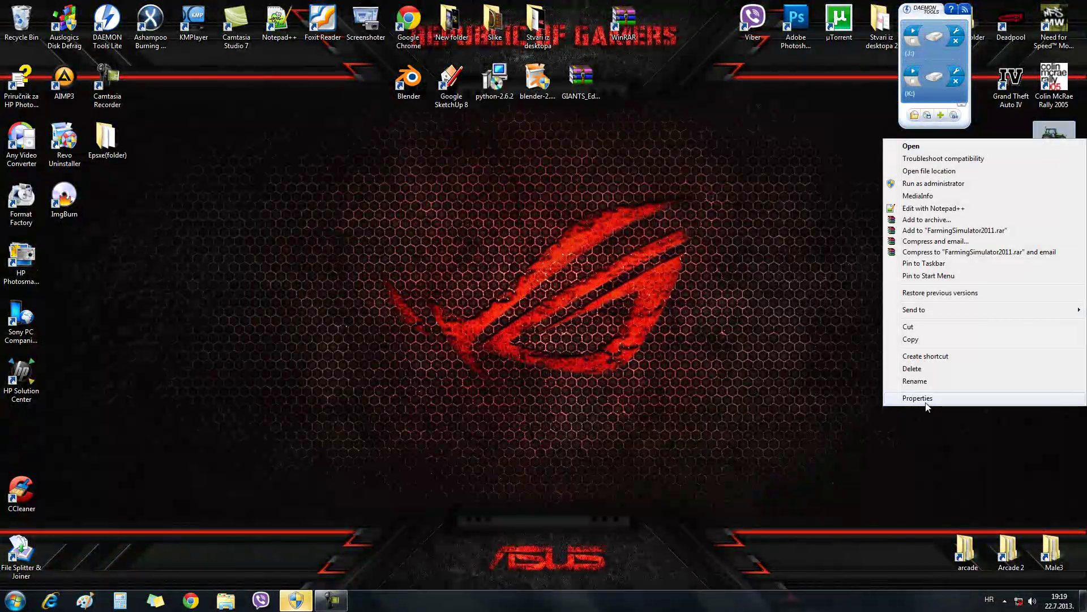
left_click(905, 397)
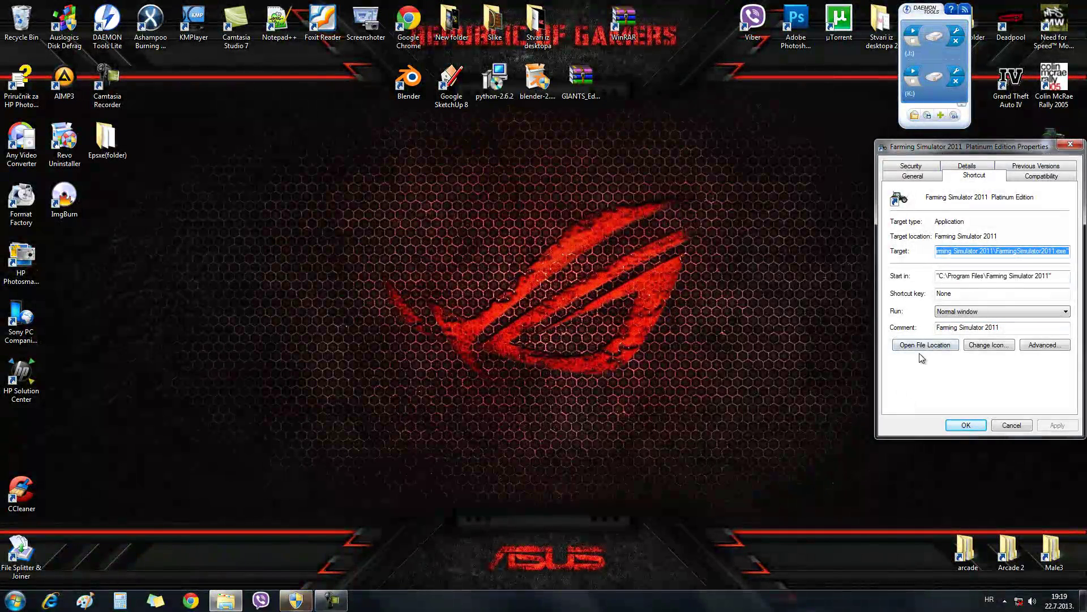
left_click(919, 347)
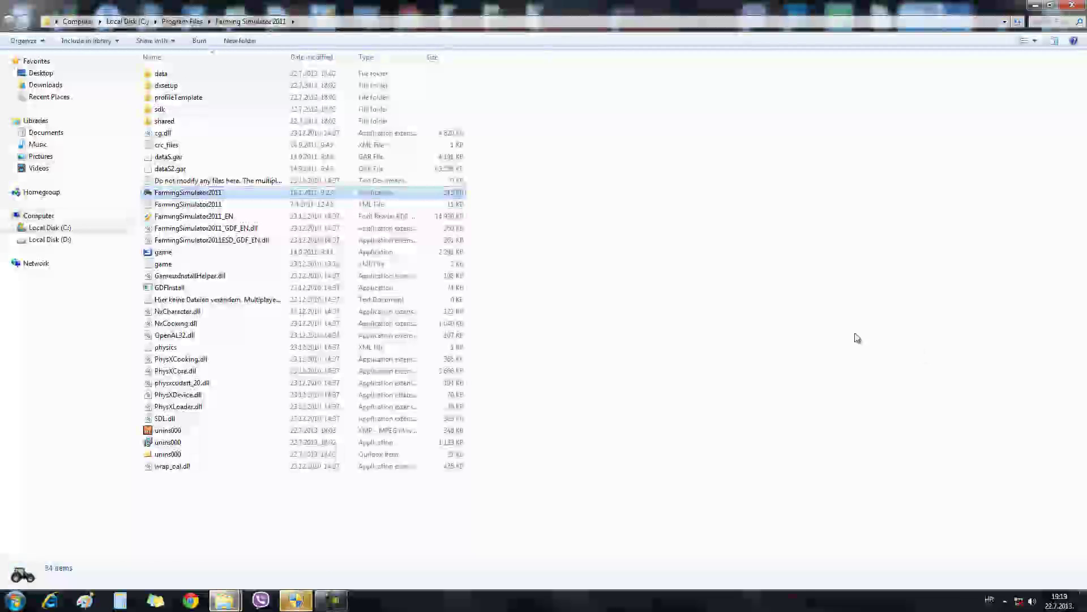
double_click(185, 111)
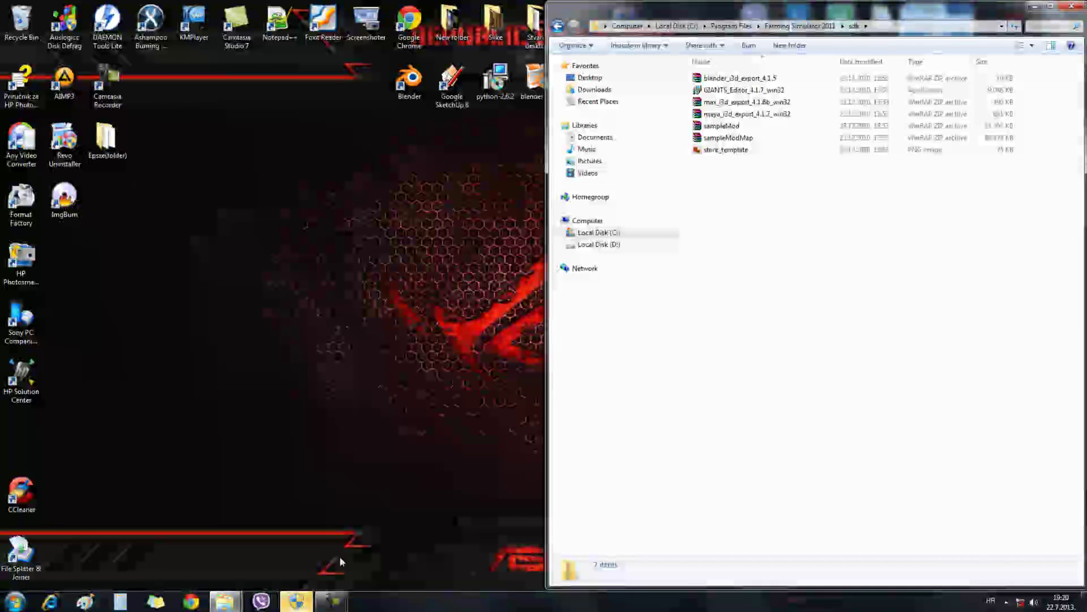
Close the properties window and browse to C:\Program Files\Blender Foundation, snapping that window left
mouse_move(233, 605)
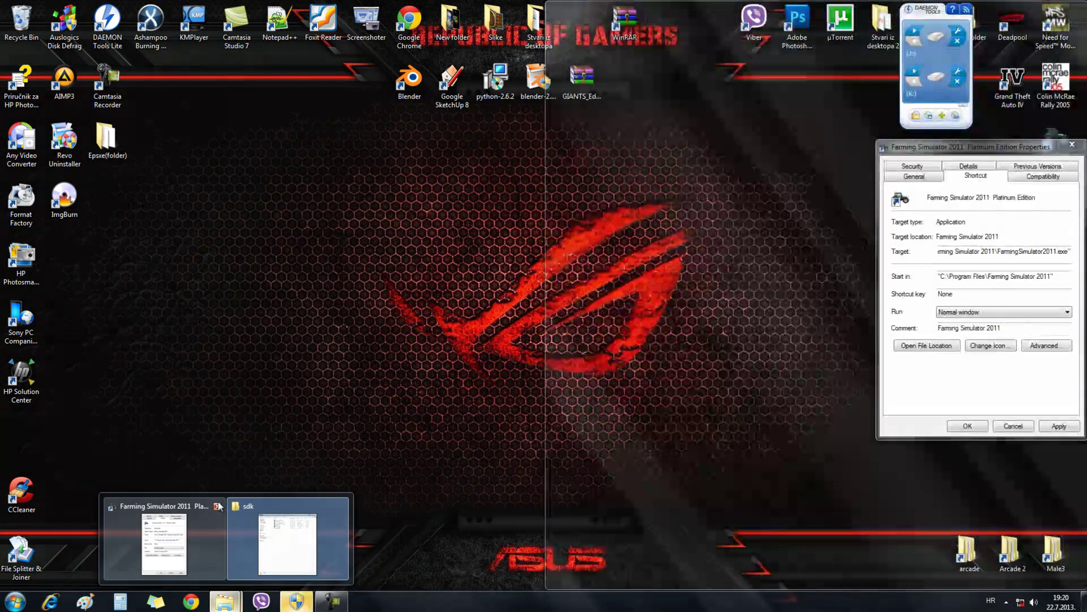
left_click(215, 506)
key("super")
left_click(179, 408)
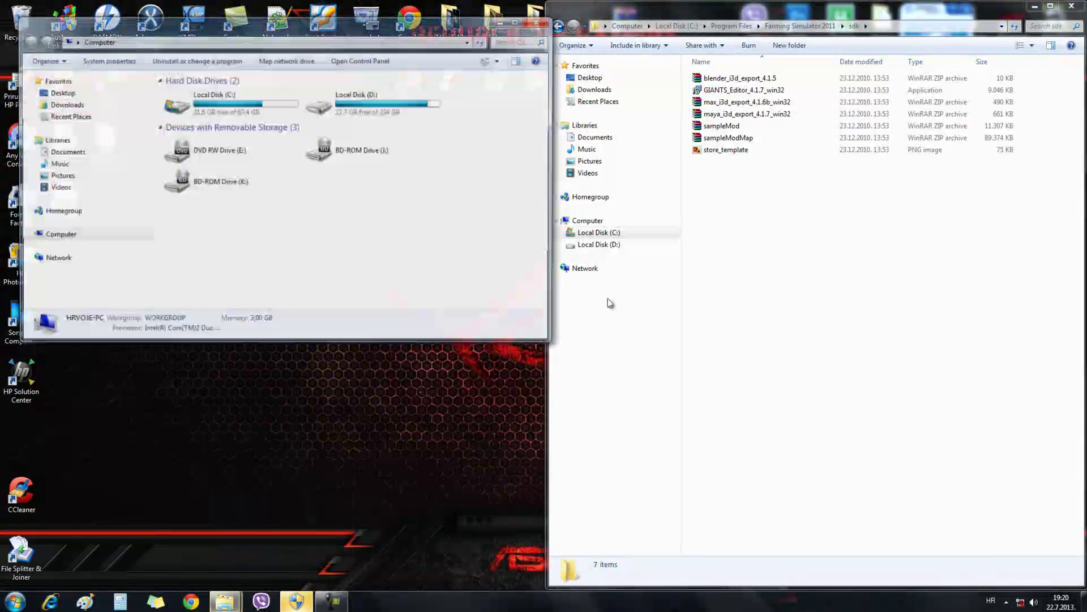
double_click(254, 109)
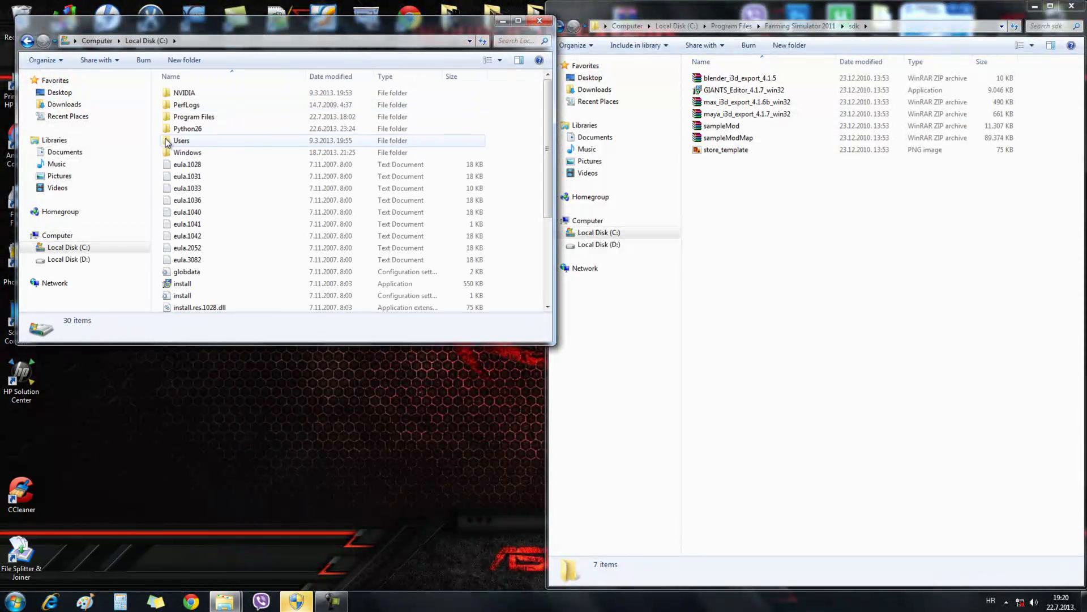
double_click(191, 118)
double_click(189, 143)
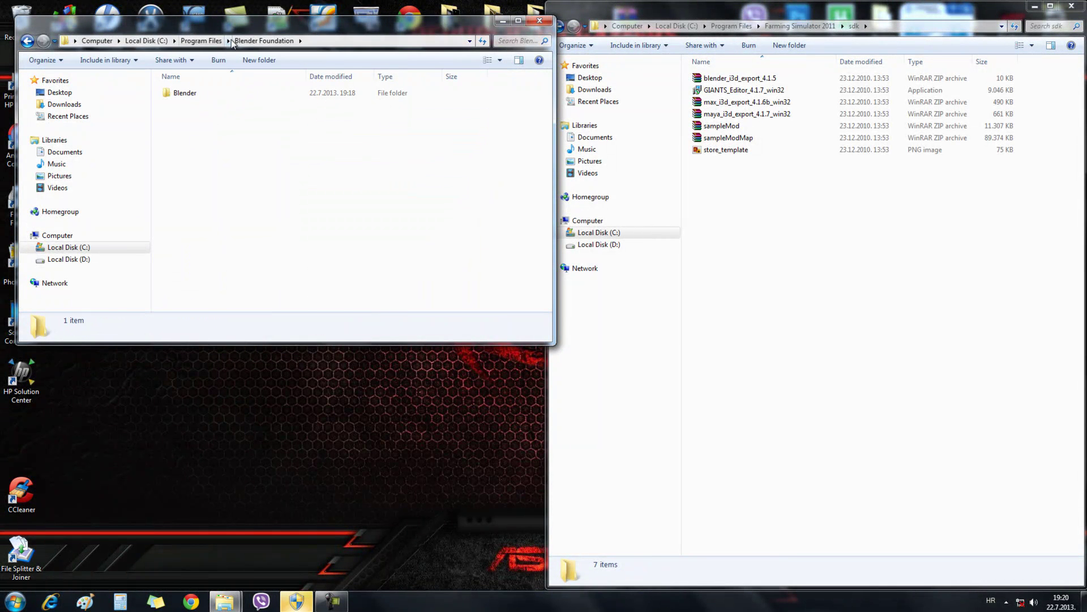
left_click_drag(339, 20, 1, 70)
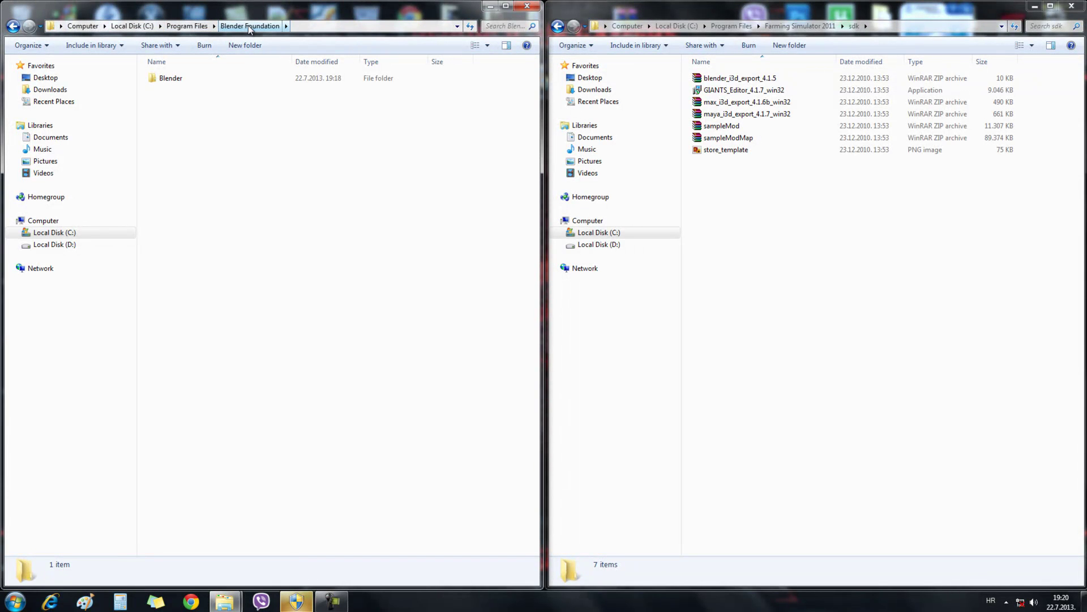
Browse into Blender\.blender\scripts and select the blender_i3d_export_4.1.5 archive in the sdk window
left_click(171, 80)
double_click(171, 79)
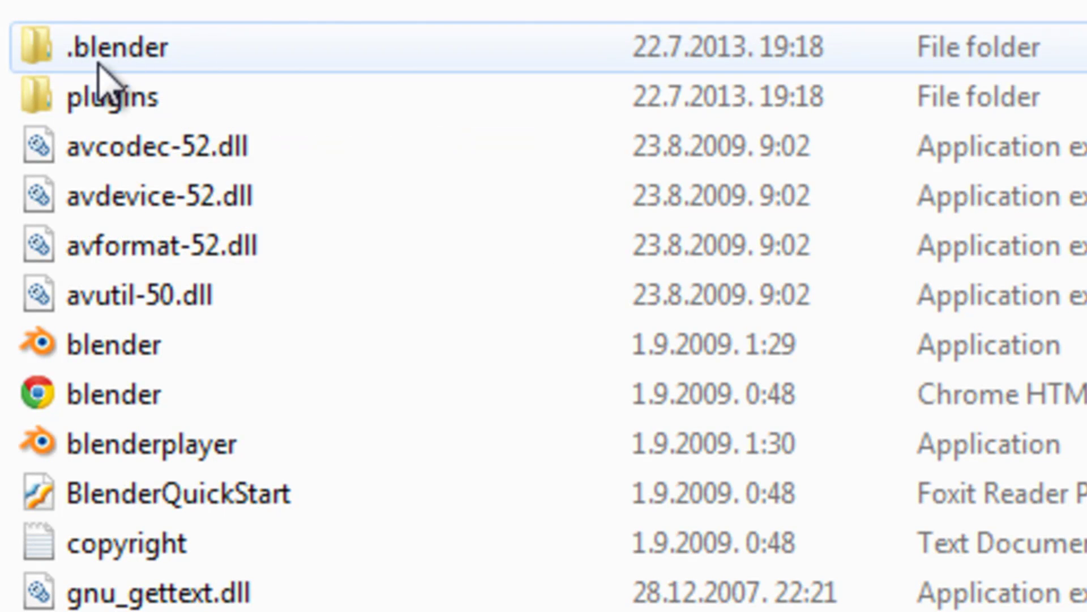
left_click(128, 58)
double_click(128, 59)
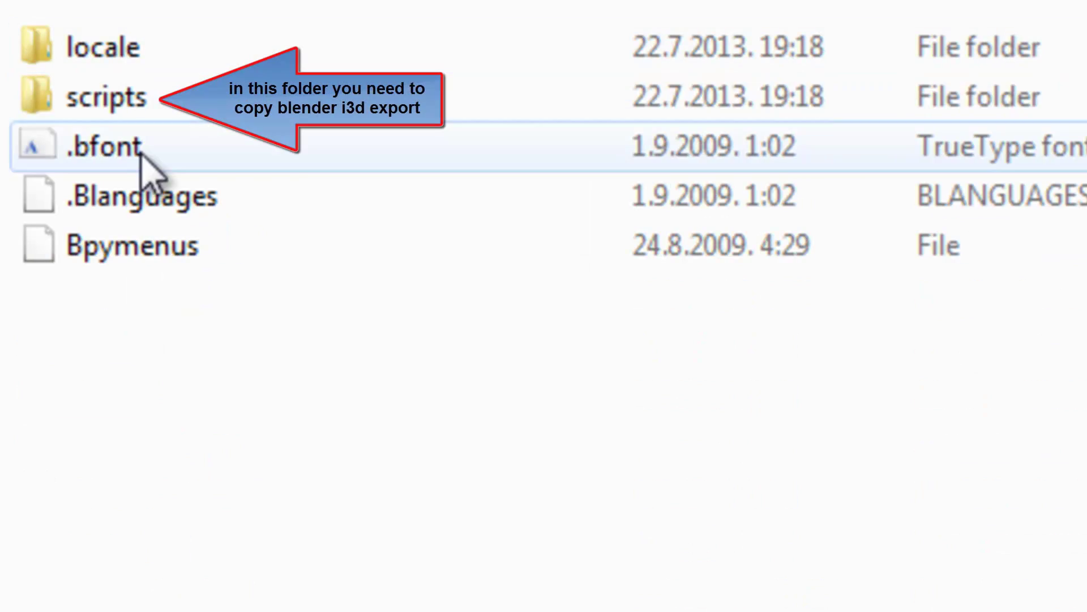
double_click(138, 100)
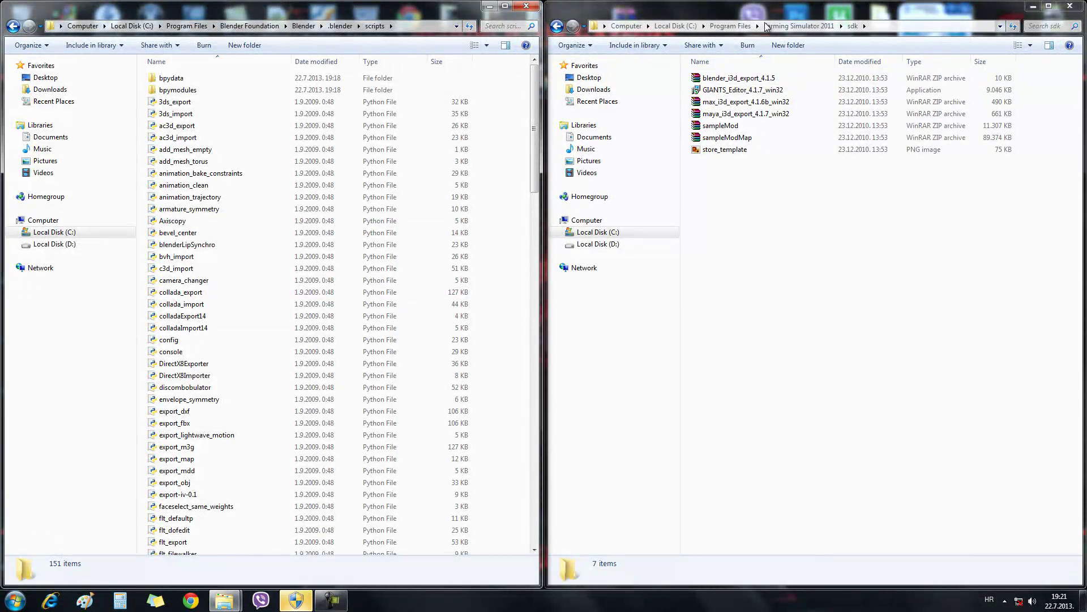
left_click(756, 77)
Move blenderI3DExport.py from the blender_i3d_export_4.1.5 archive into Blender's scripts folder, granting admin permission
double_click(754, 79)
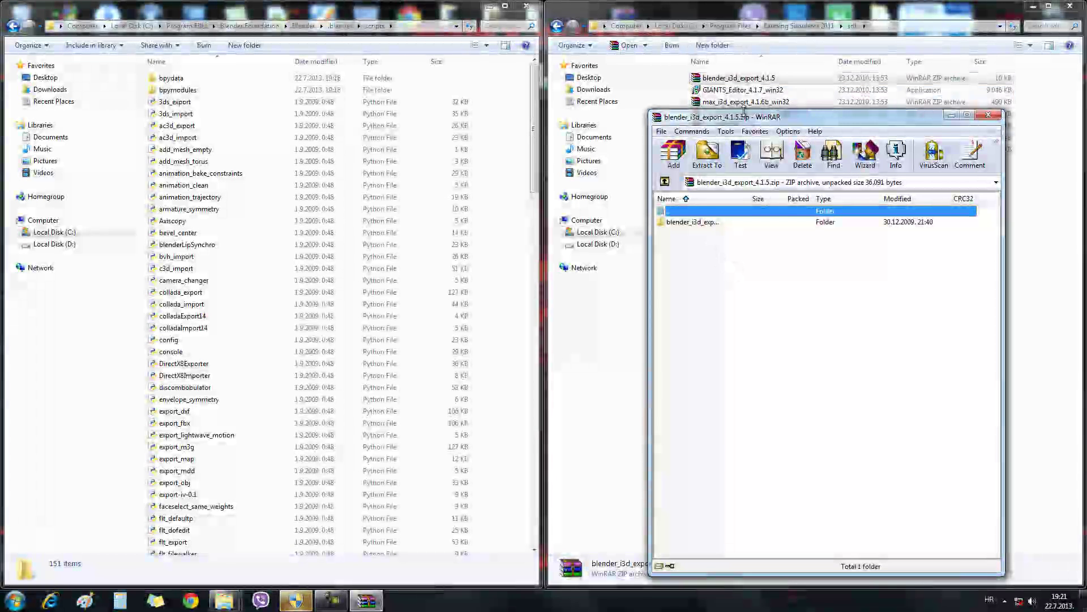
left_click_drag(711, 121, 1085, 127)
double_click(606, 112)
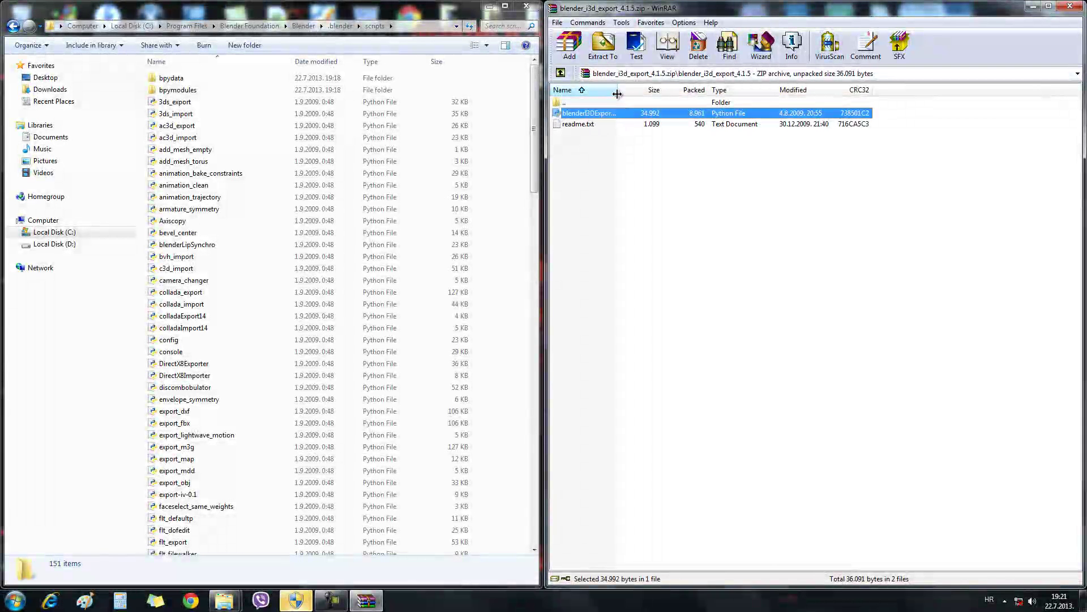
left_click_drag(594, 89, 634, 99)
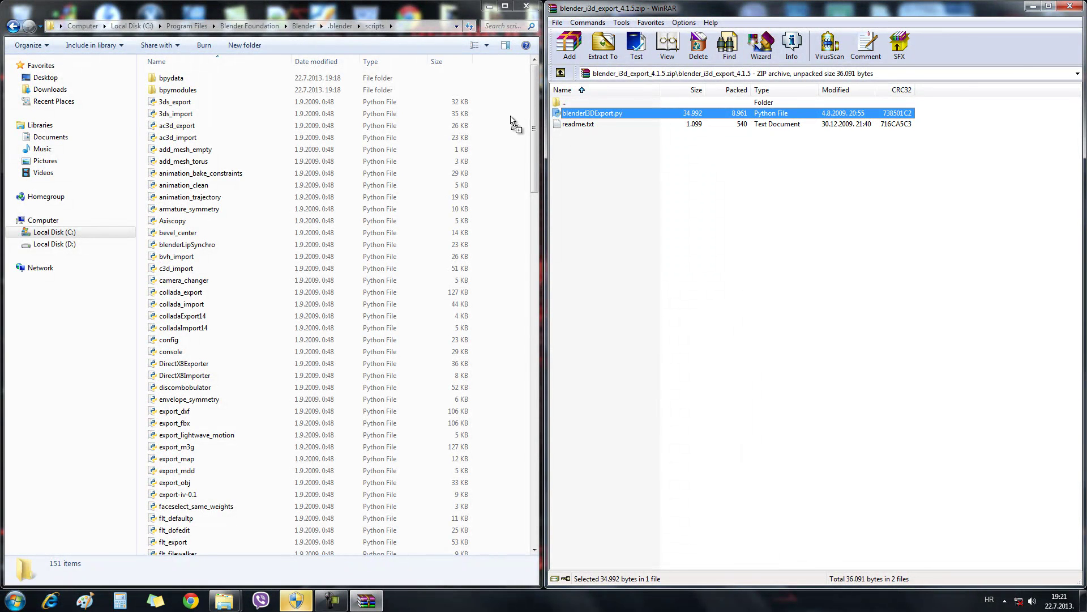
left_click_drag(510, 117, 511, 117)
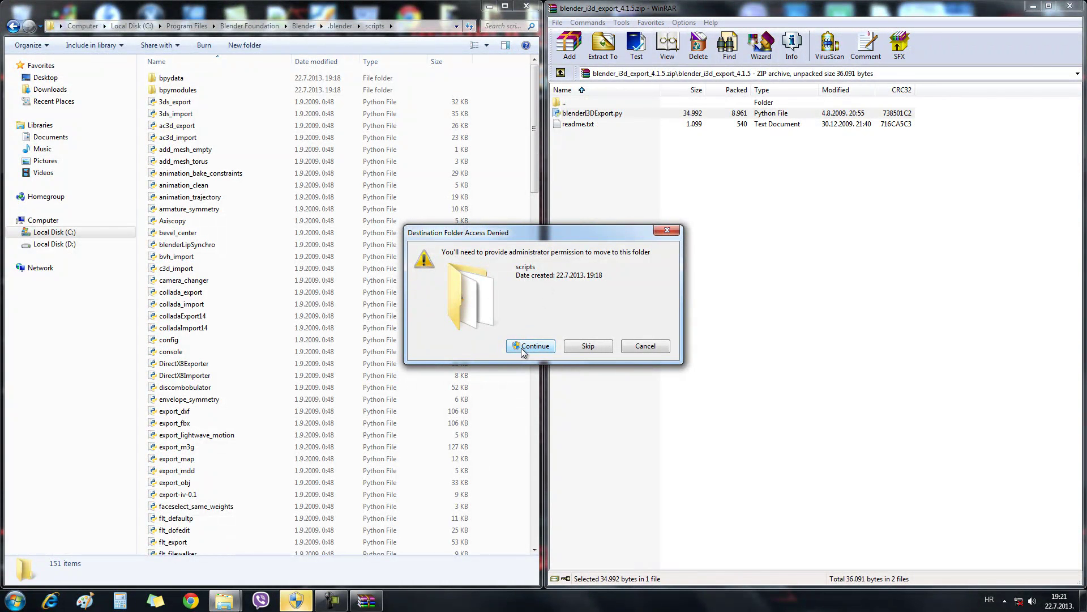
left_click(521, 347)
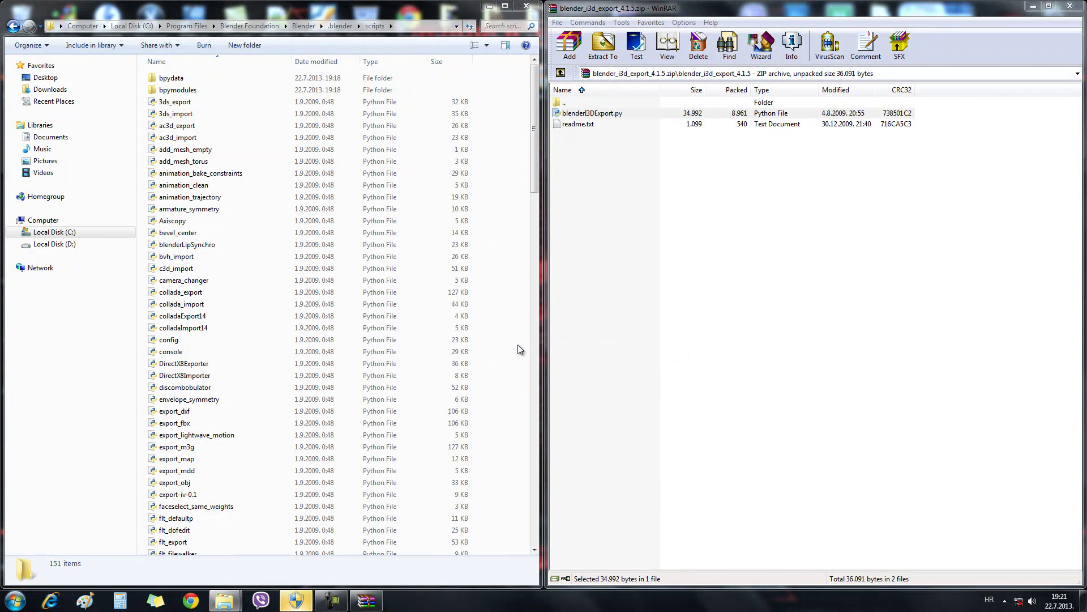
Close the archive, scripts and sdk windows
left_click(1076, 7)
left_click(527, 6)
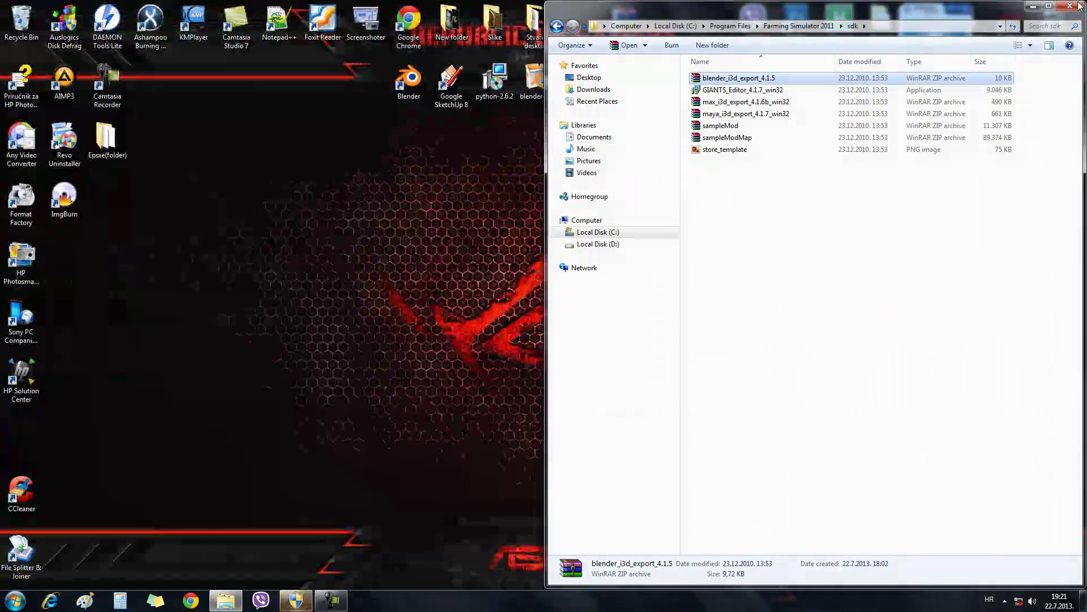
left_click(1076, 7)
Launch Google SketchUp 8 and erase the default figure from the scene
double_click(451, 84)
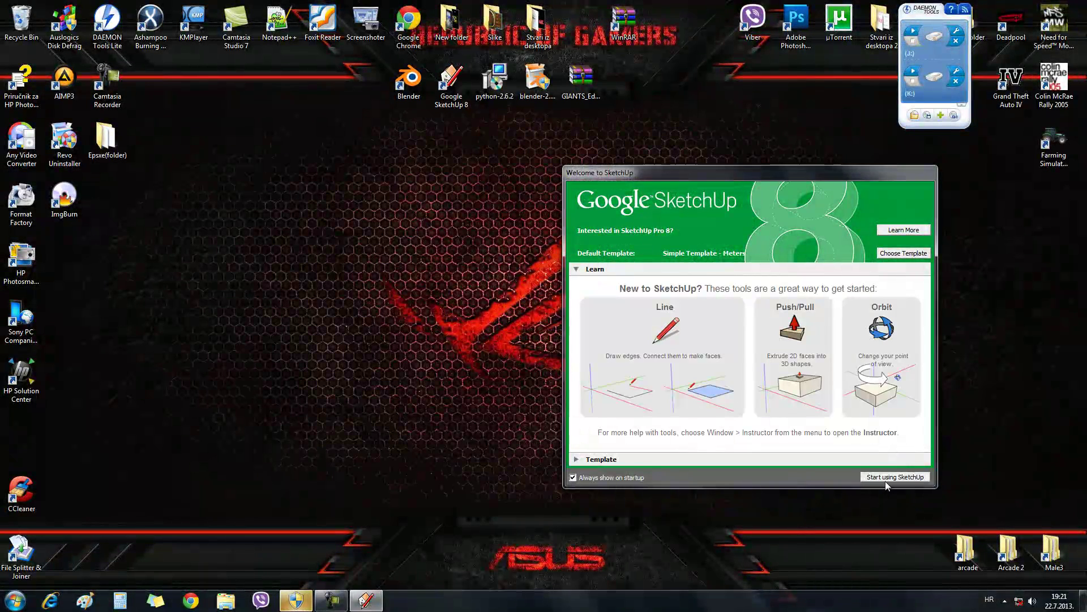
left_click(887, 480)
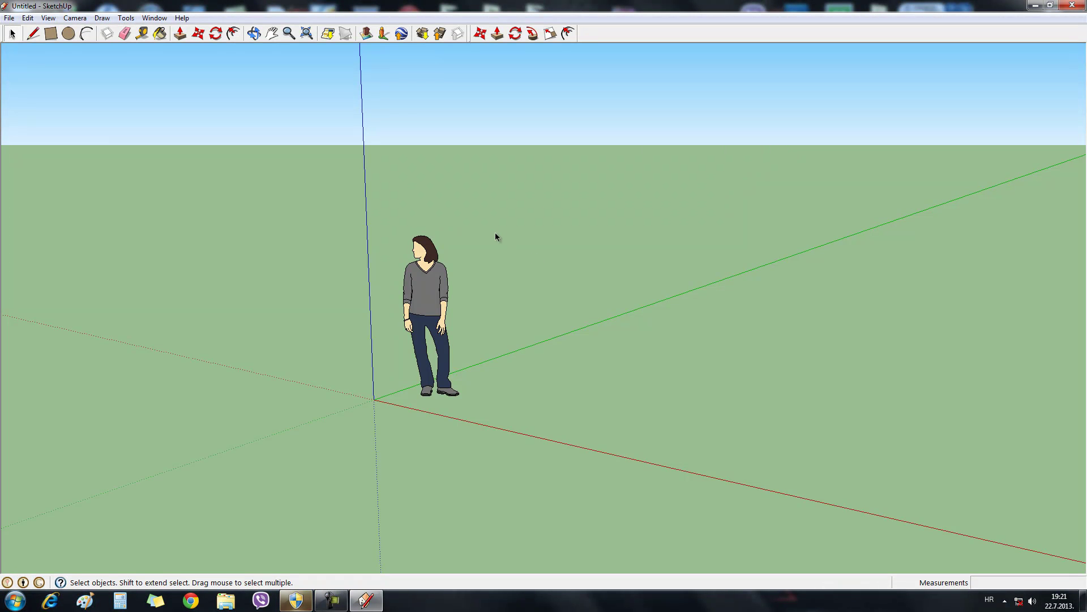
left_click_drag(495, 236, 165, 293)
left_click(125, 33)
left_click_drag(440, 309, 363, 336)
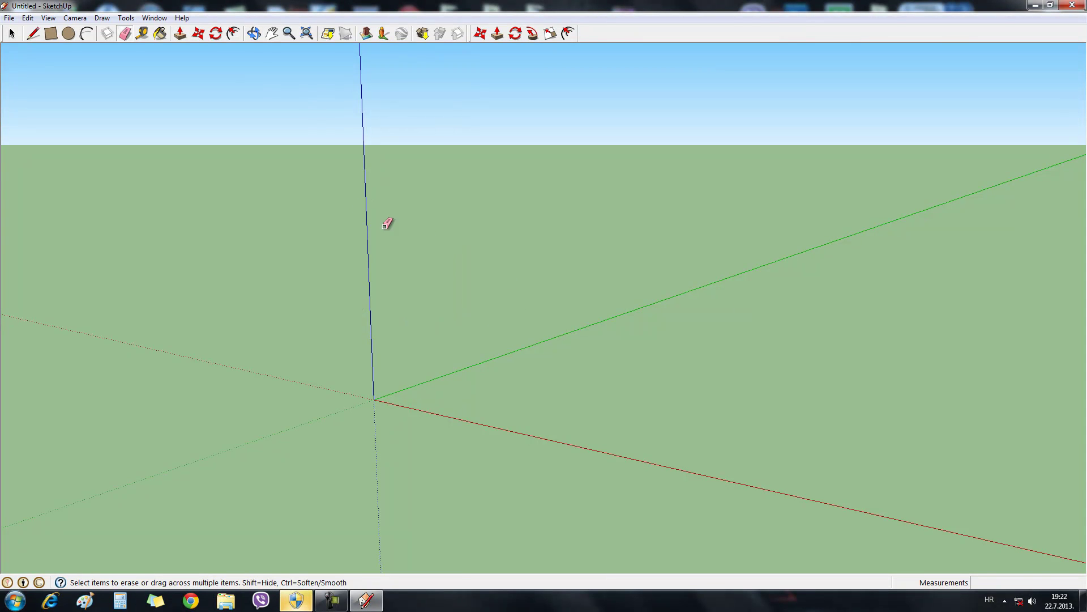
Open the recent osovinka 2 model without saving the untitled scene, and orbit around it
left_click(274, 35)
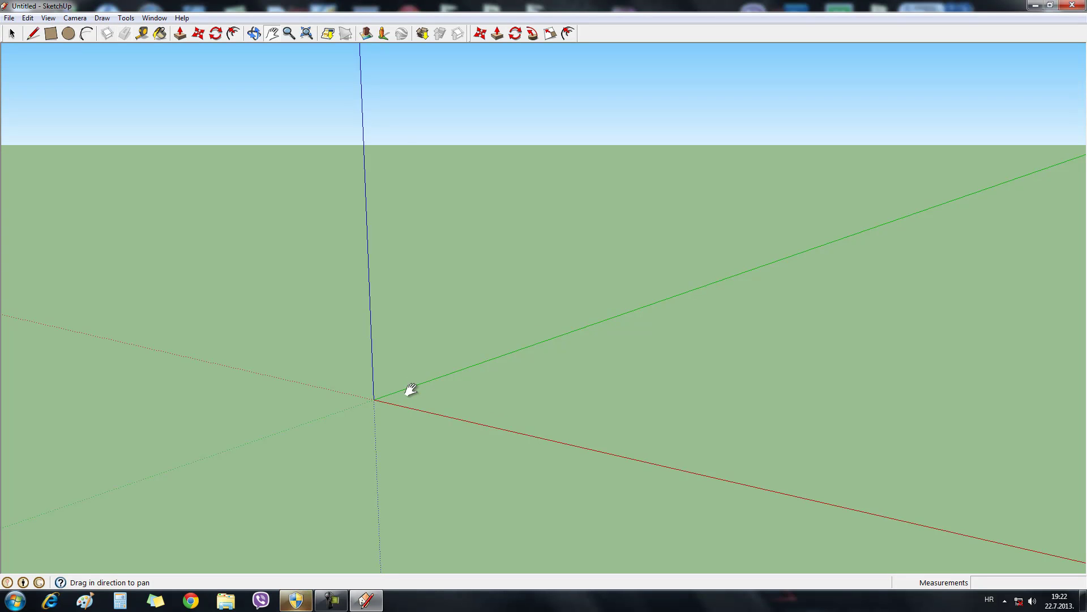
left_click(9, 17)
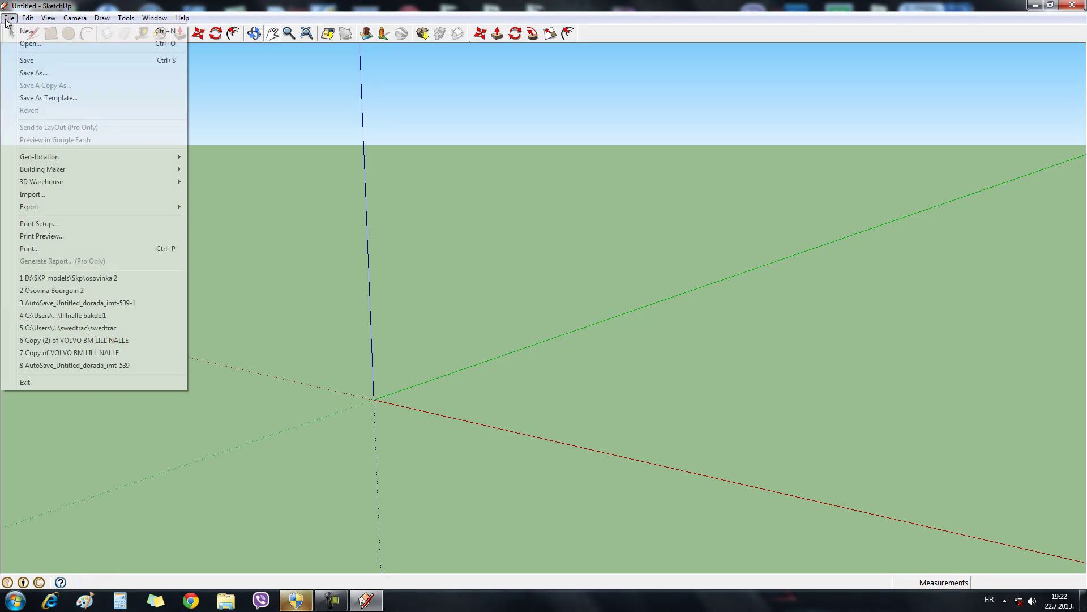
left_click(99, 280)
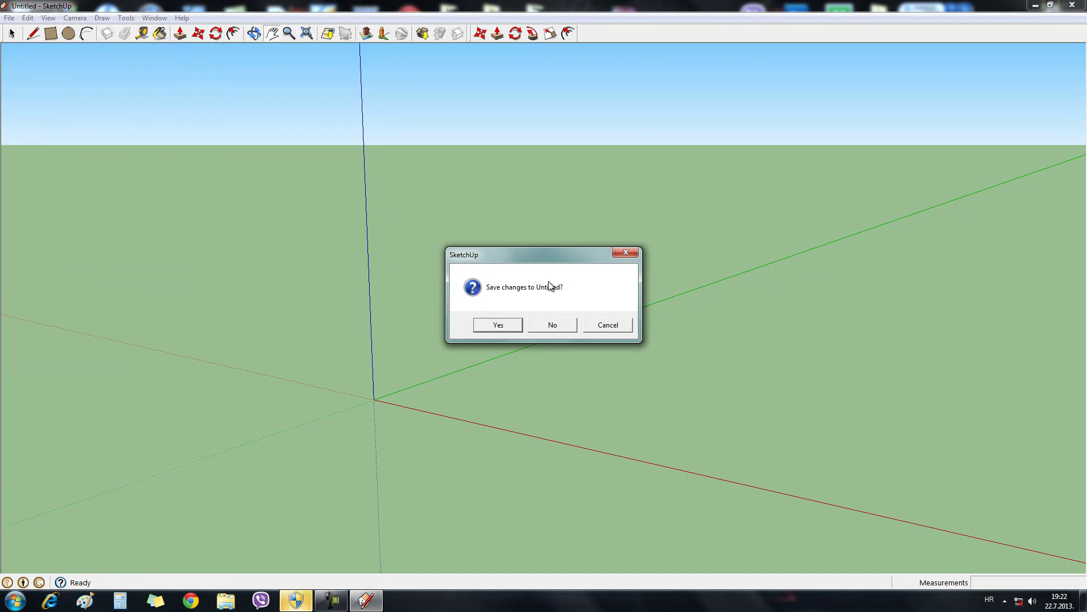
left_click(554, 326)
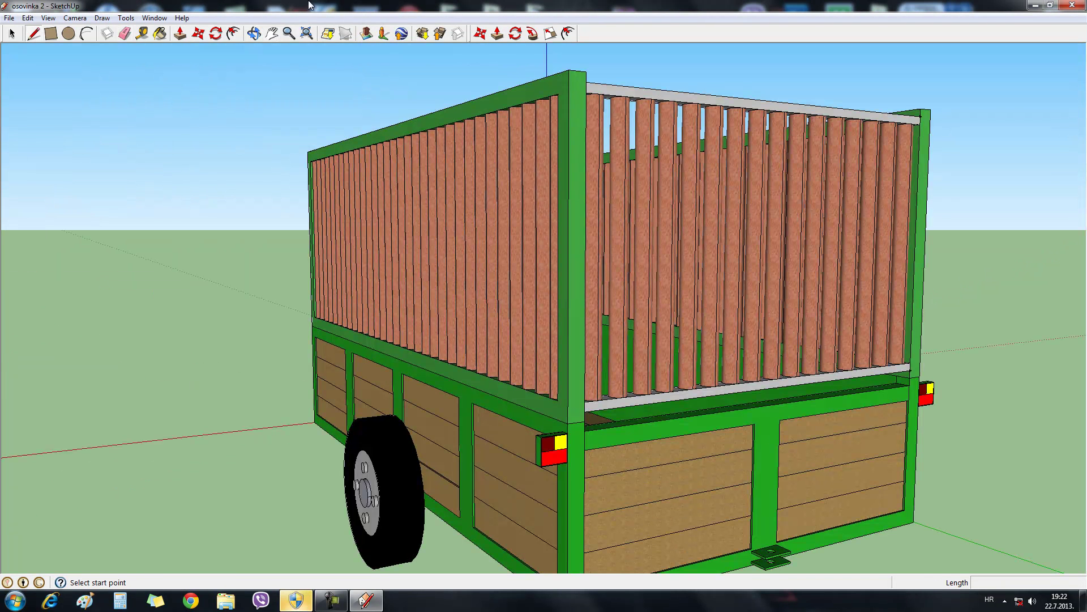
left_click(254, 33)
left_click_drag(244, 295, 351, 422)
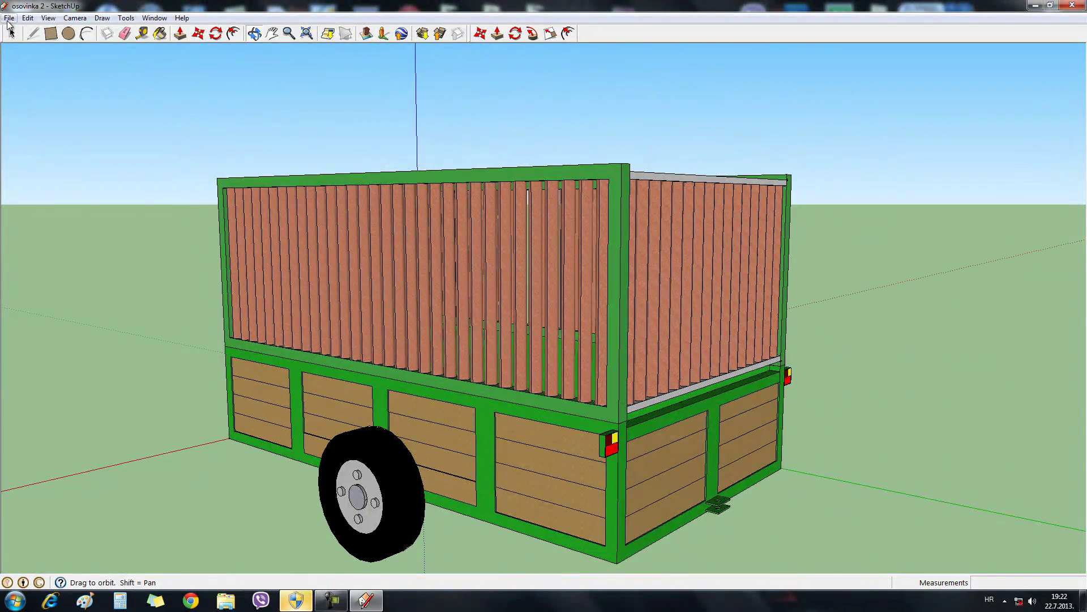
Export the model to the Desktop as Google Earth file Test.kmz, then quit SketchUp
left_click(9, 18)
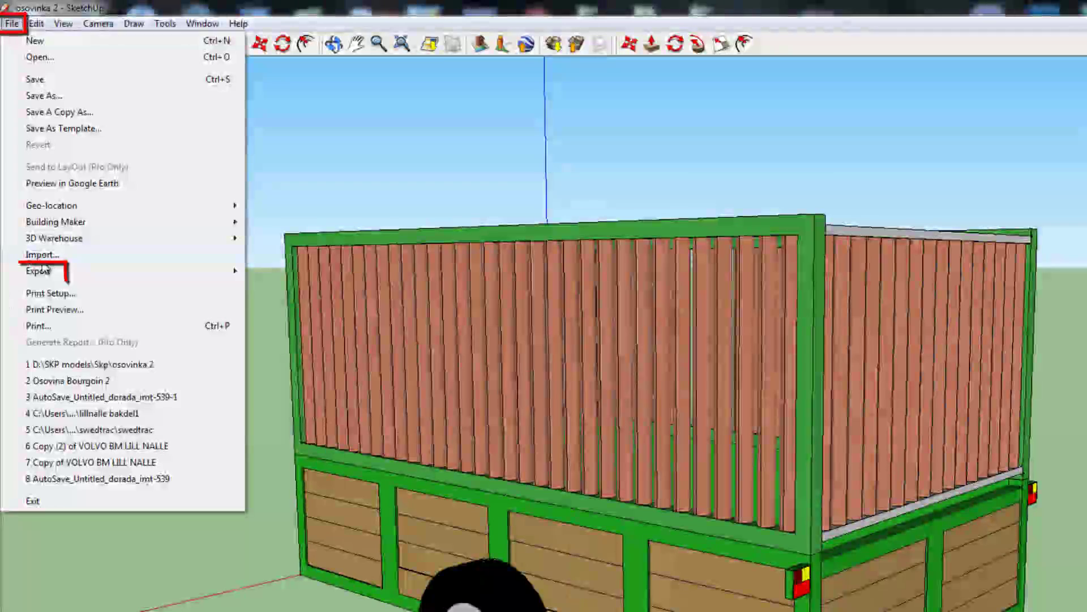
mouse_move(44, 274)
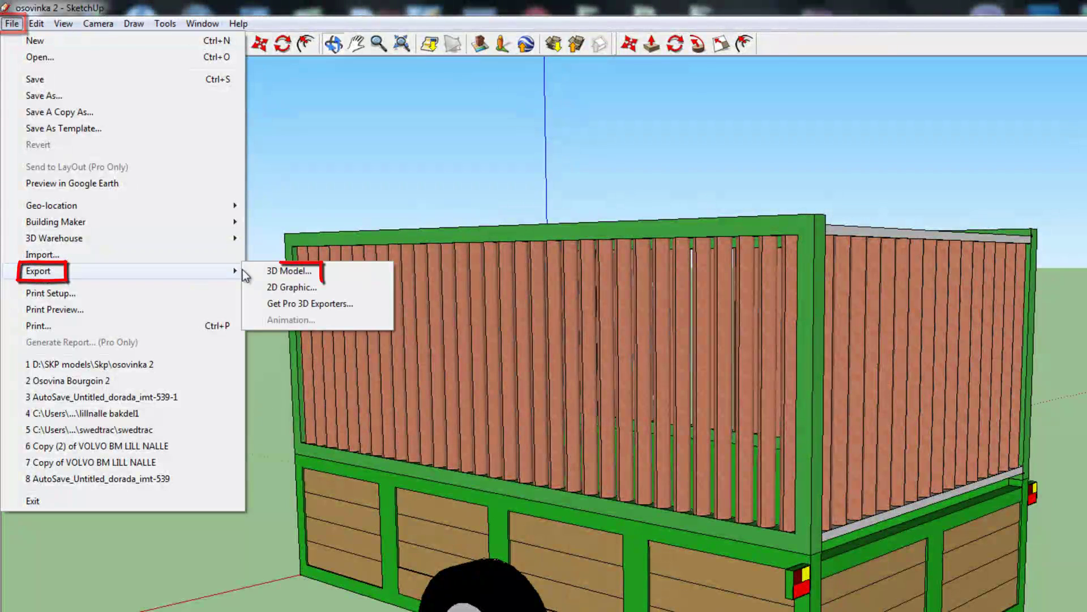
left_click(338, 274)
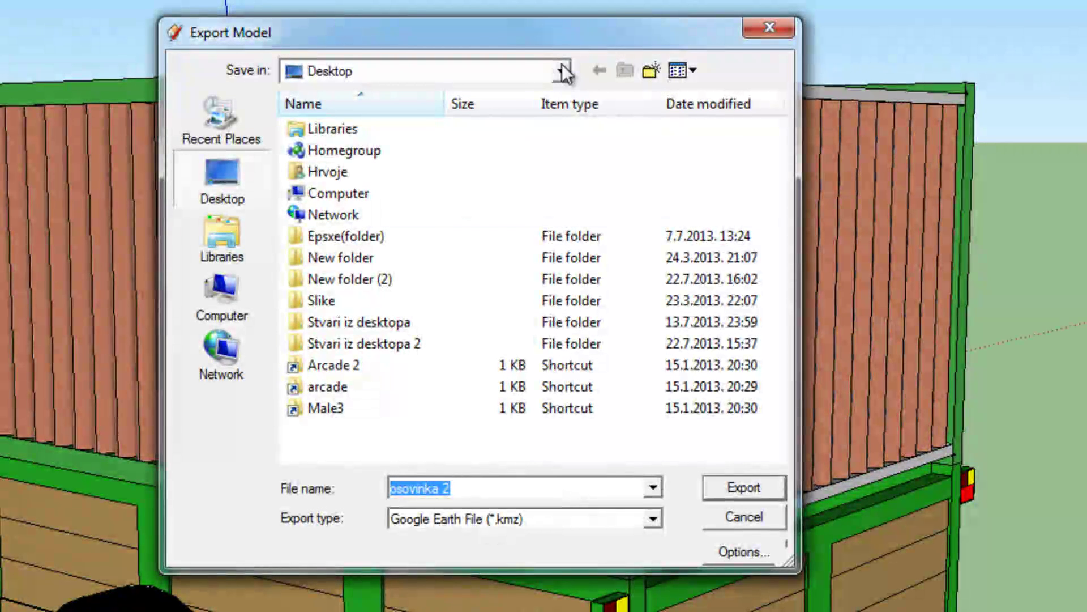
left_click(563, 68)
left_click(563, 68)
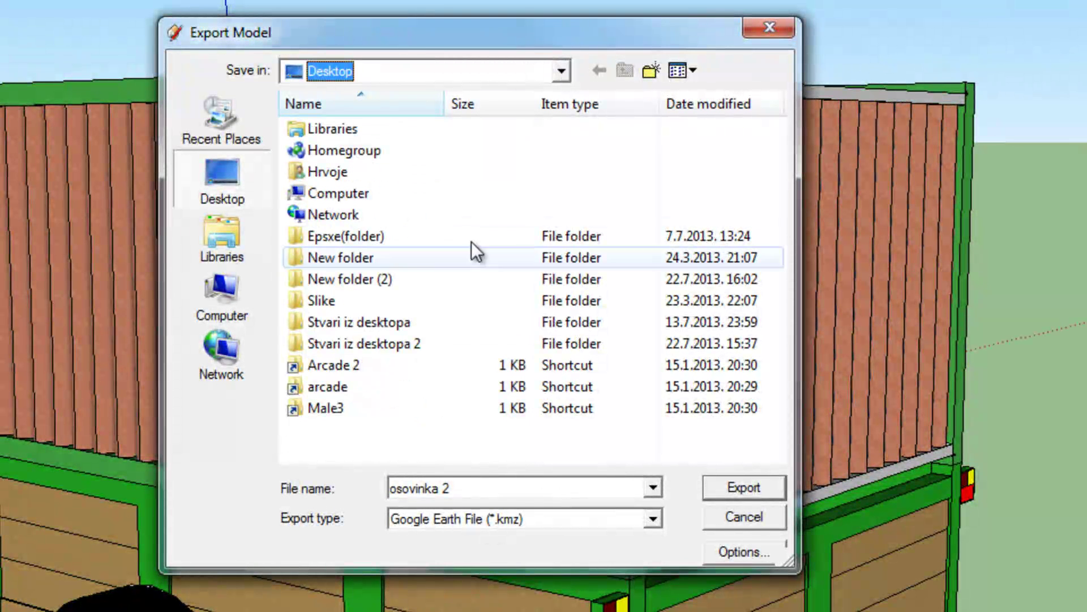
left_click(487, 488)
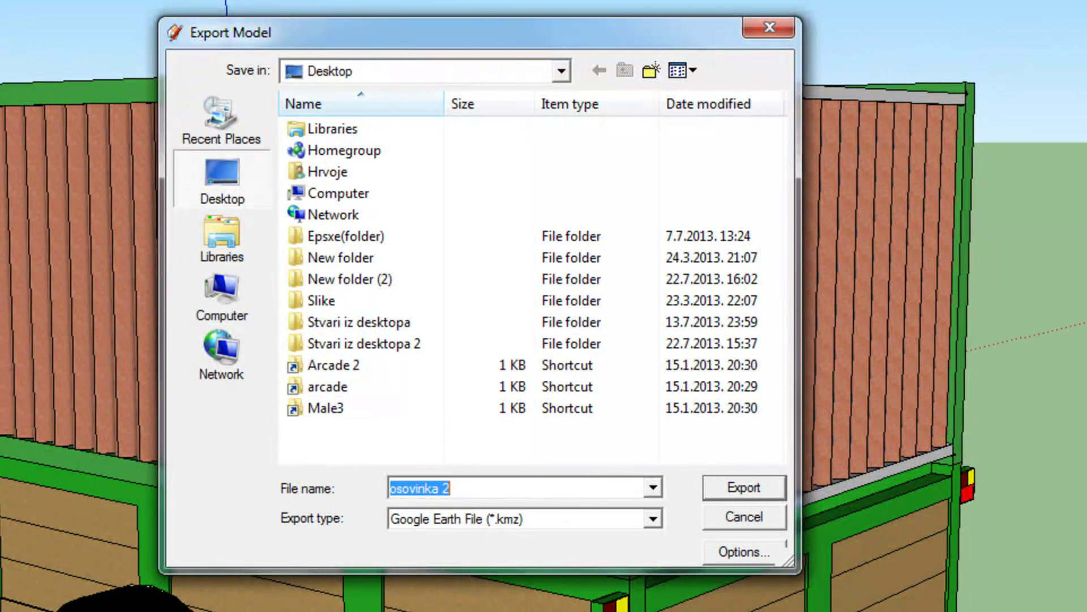
type("Test")
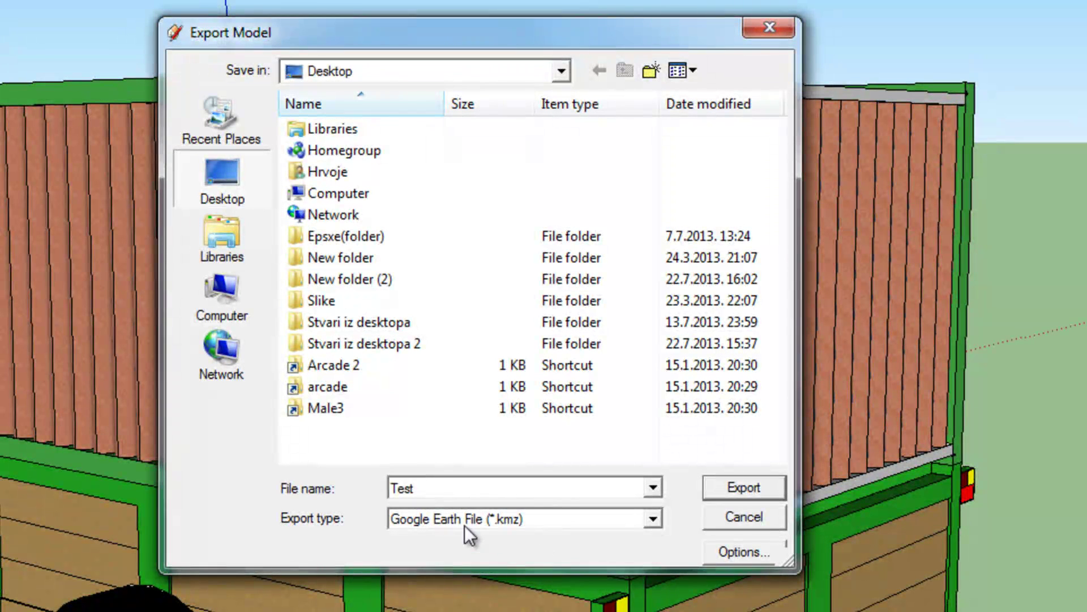
left_click(430, 519)
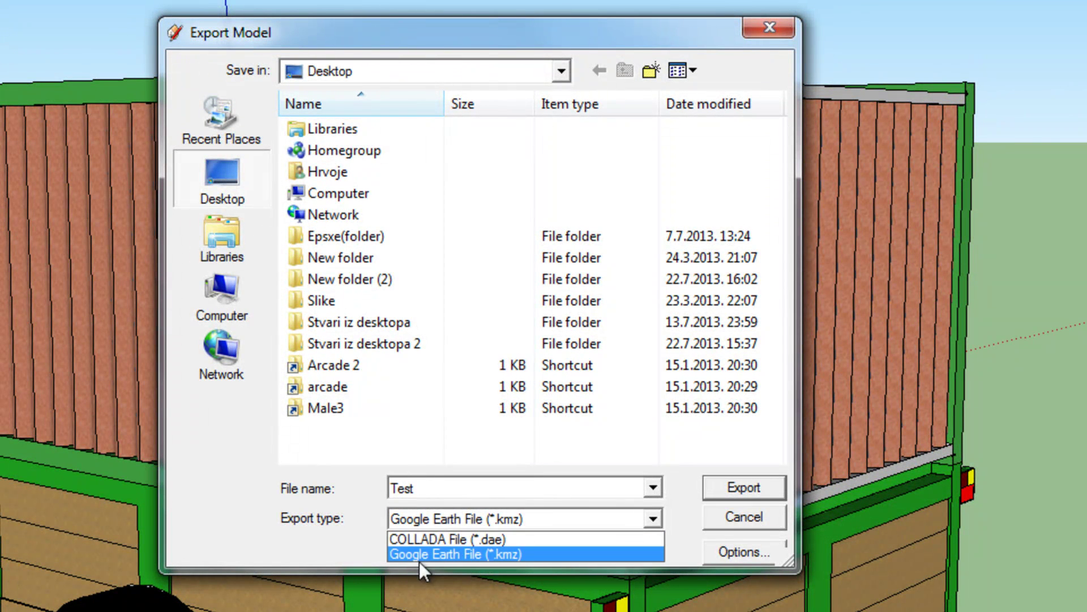
left_click(437, 559)
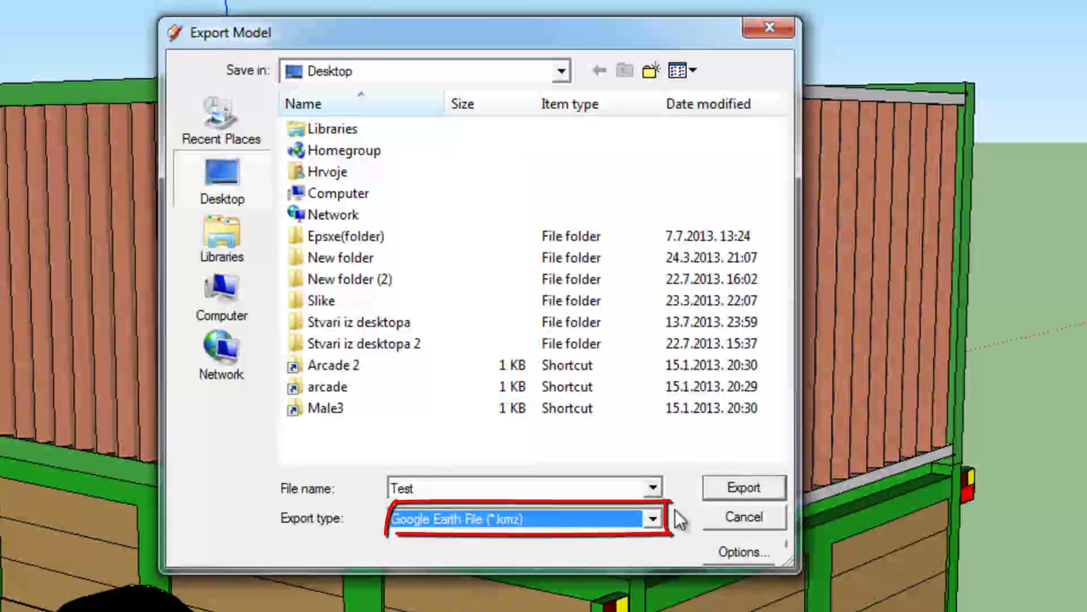
left_click(726, 488)
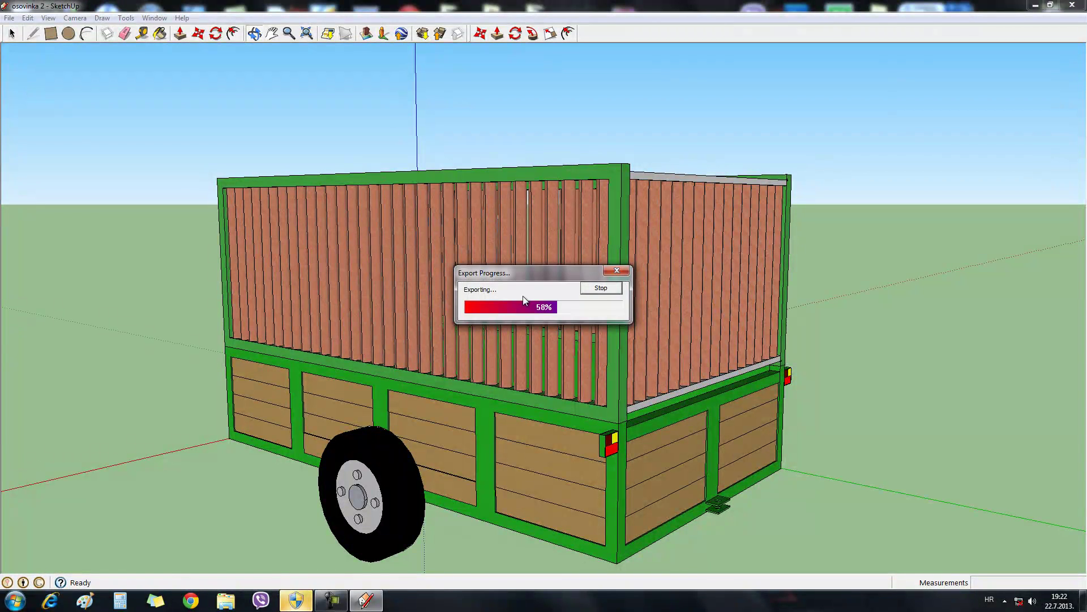
left_click(1077, 6)
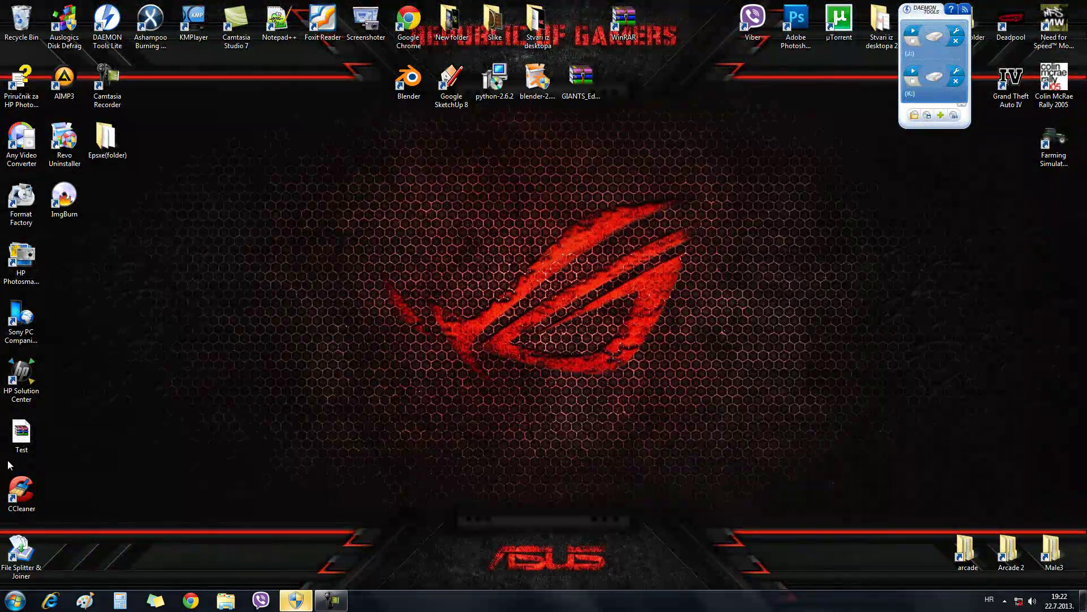
Move Test.kmz to the desktop centre, extract it into a Test folder, and close WinRAR
mouse_move(21, 434)
left_mouse_down()
mouse_move(345, 365)
mouse_move(539, 267)
mouse_move(424, 243)
left_mouse_up()
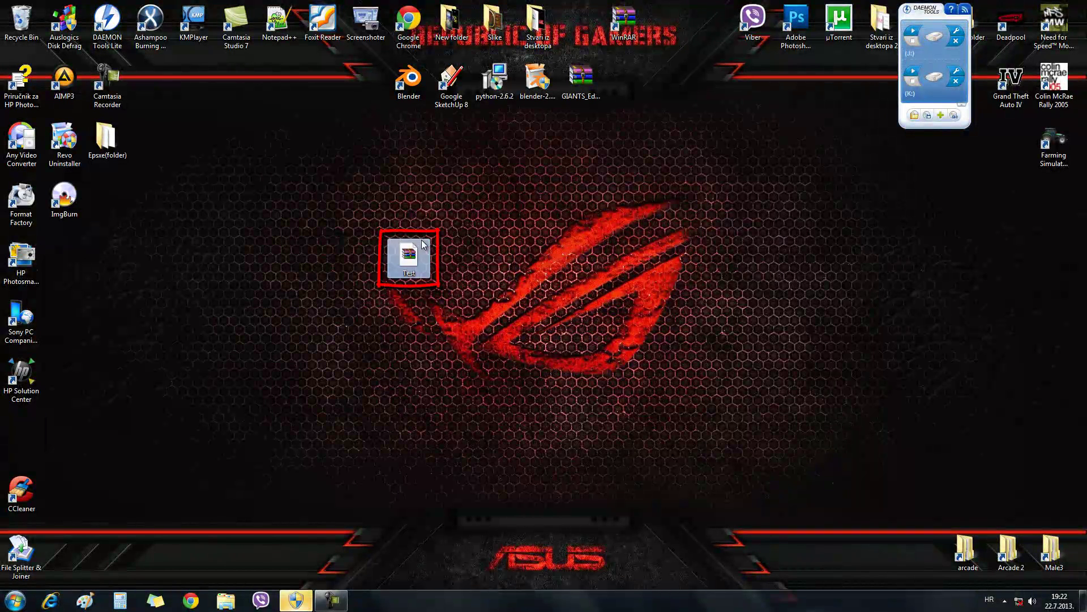
double_click(413, 268)
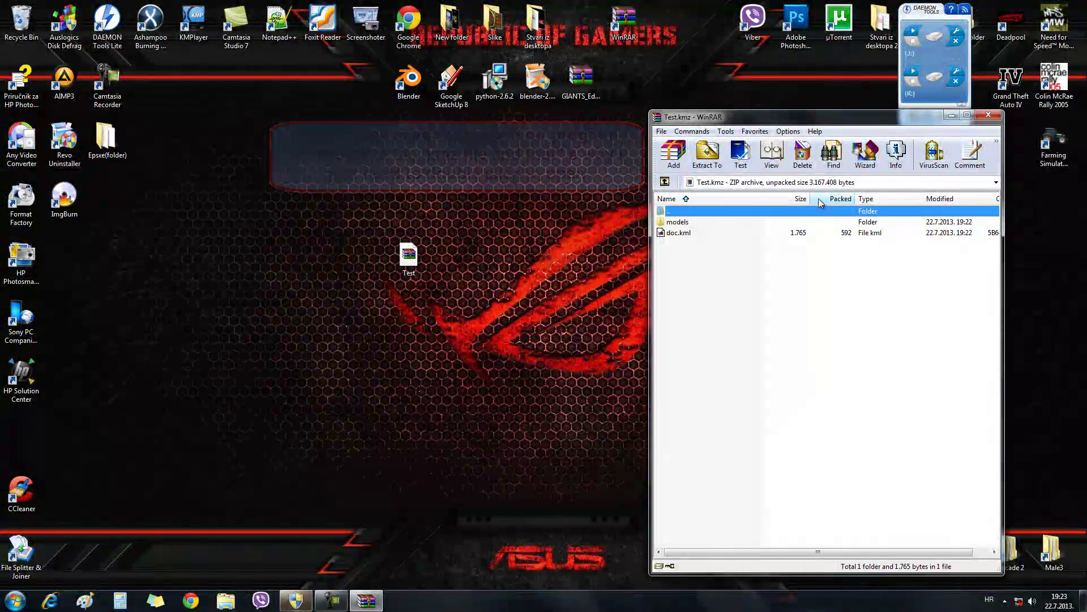
left_click(707, 148)
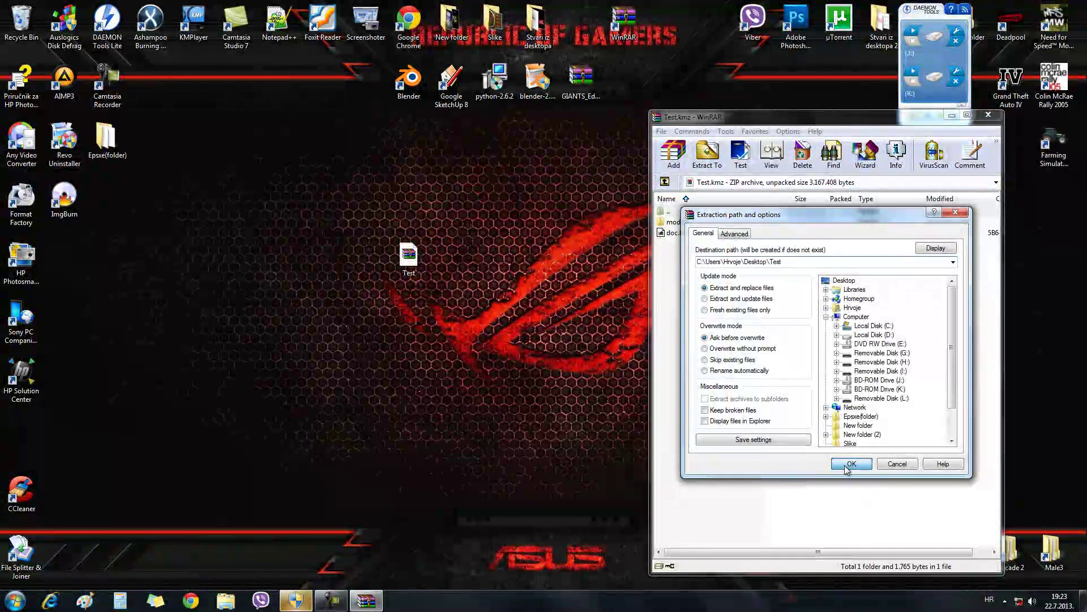
left_click(852, 464)
left_click(988, 118)
Check that Test\models holds untitled.dae and the untitled folder holds texture0–texture3, then close Explorer
double_click(21, 433)
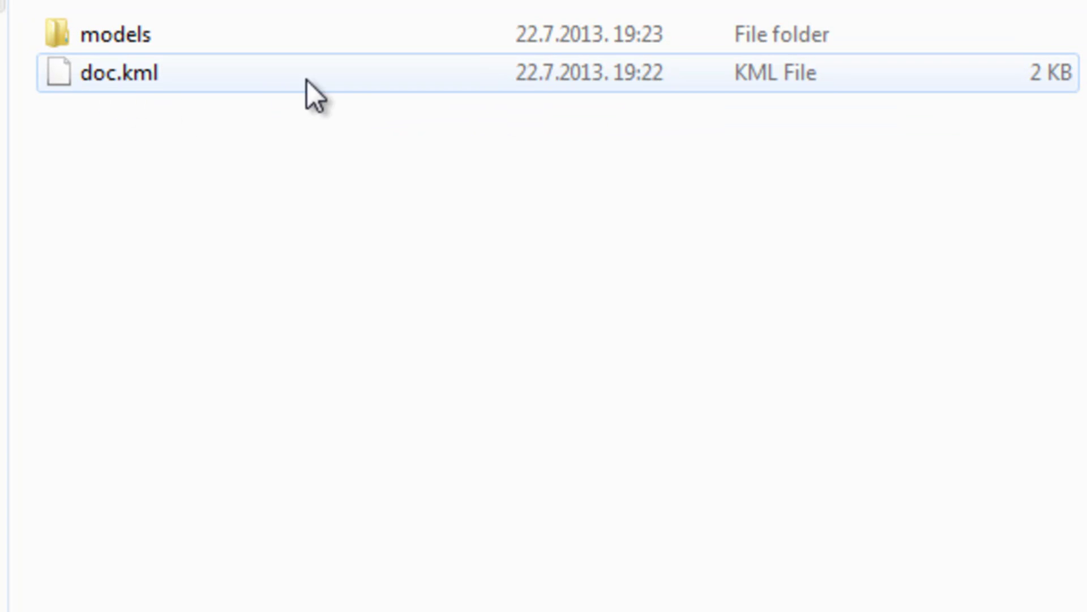
double_click(128, 47)
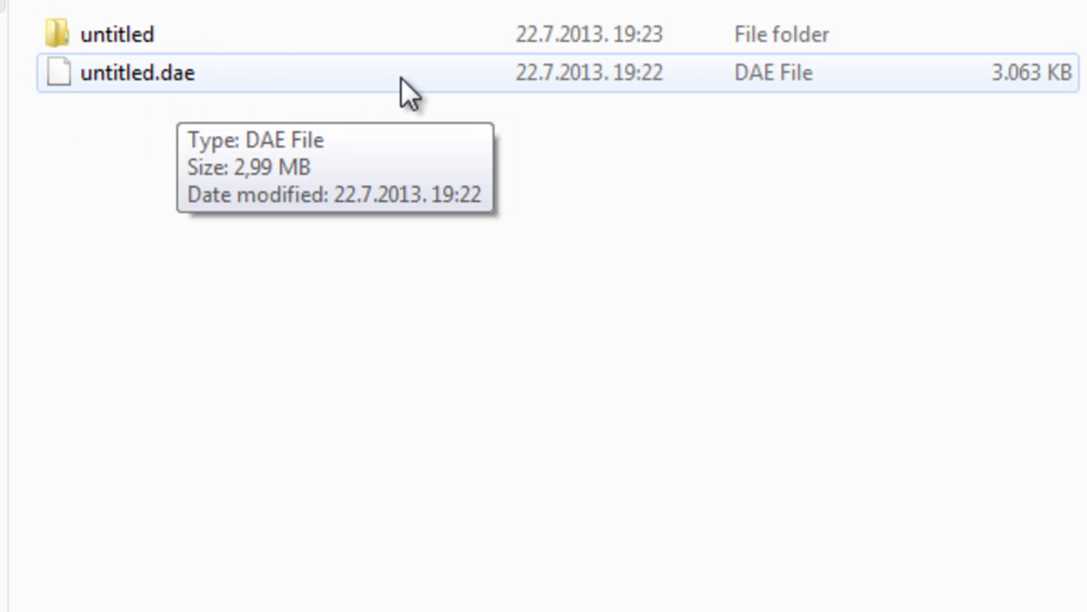
double_click(127, 37)
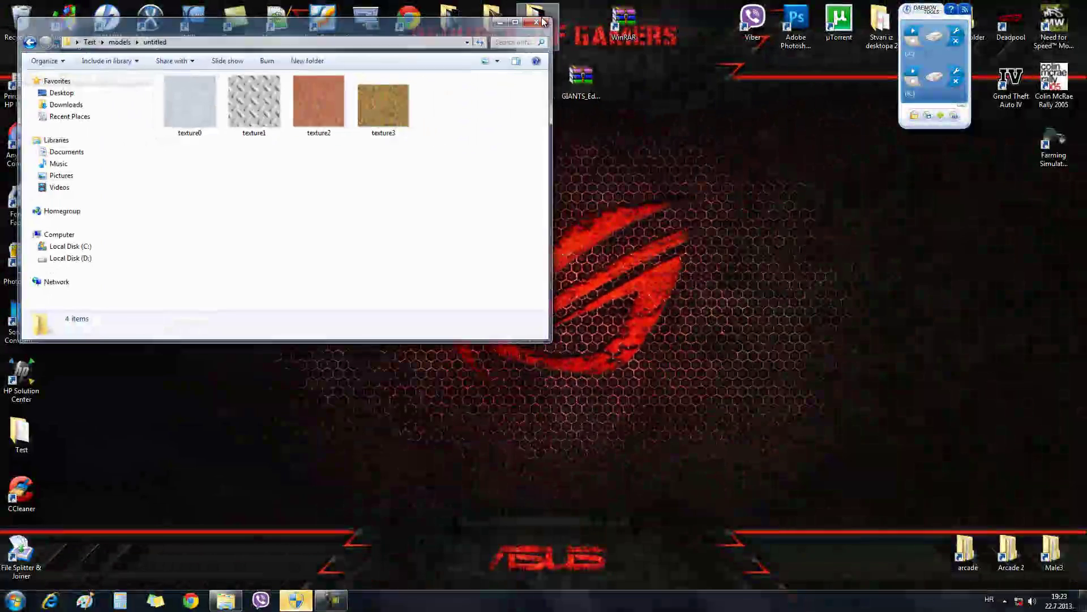
left_click(552, 10)
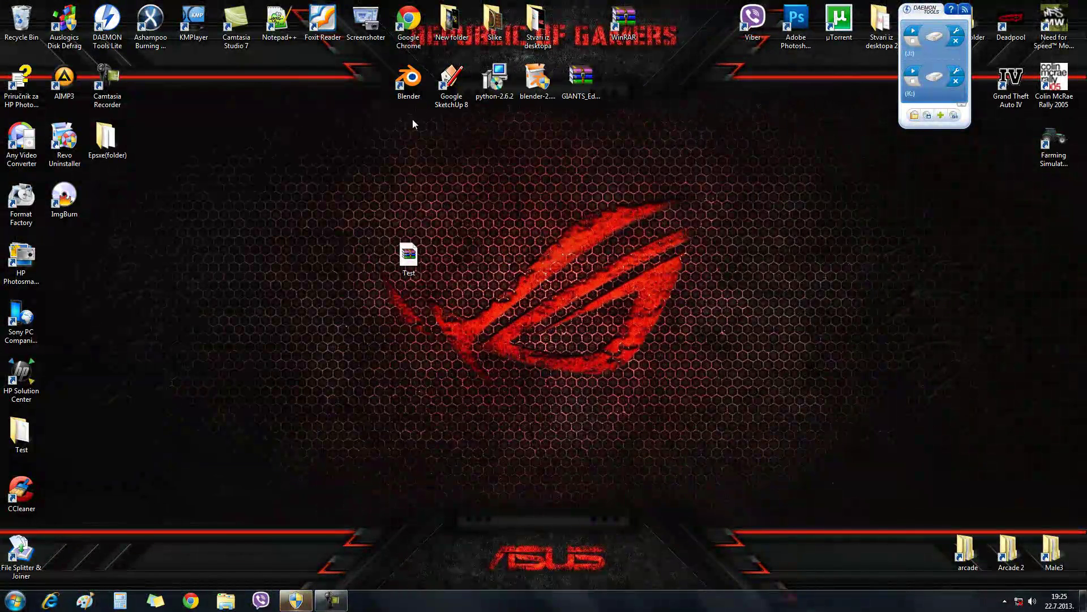
Launch Blender 2.49b and start the COLLADA 1.4 (.dae) importer from the File menu
double_click(410, 80)
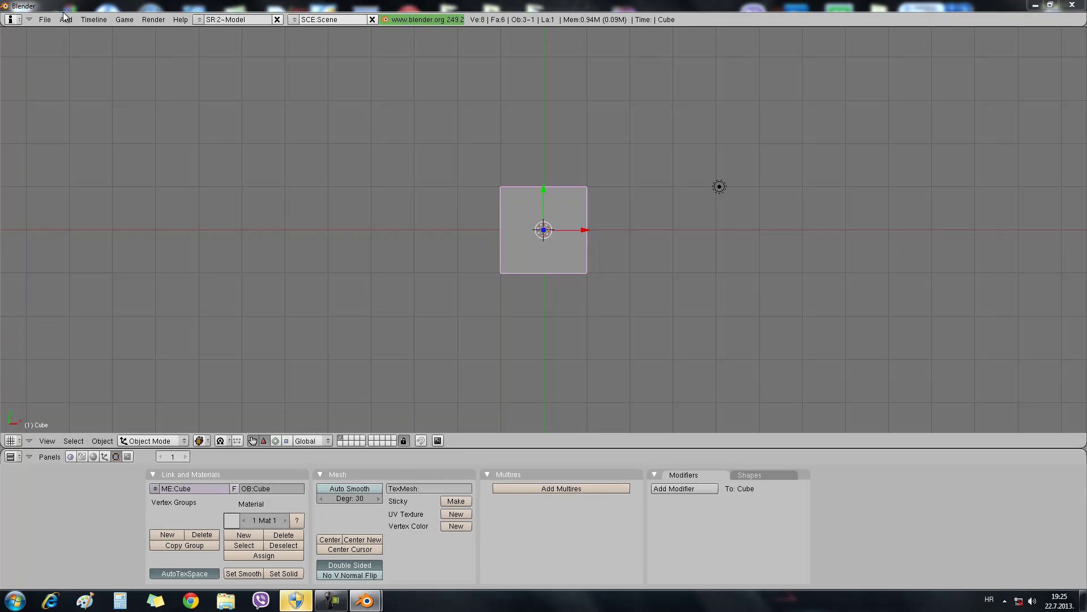
left_click(45, 19)
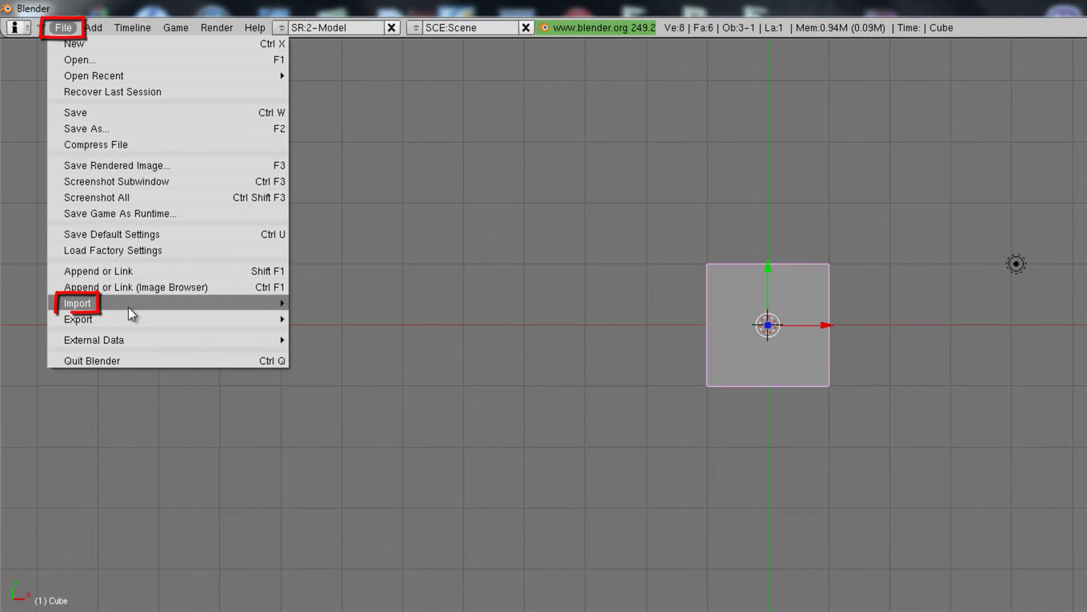
mouse_move(128, 307)
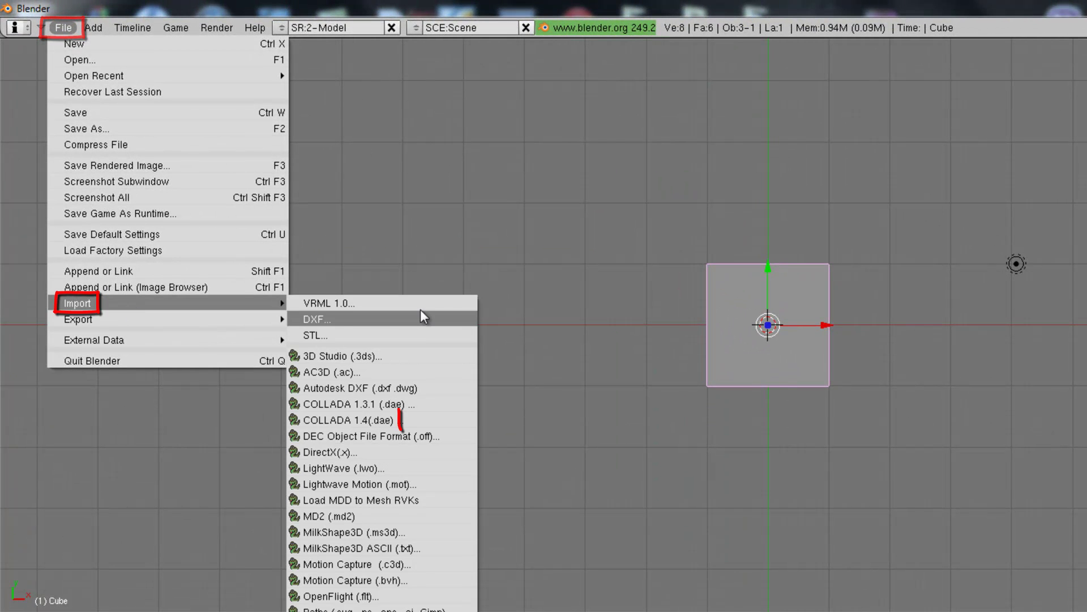
left_click(377, 419)
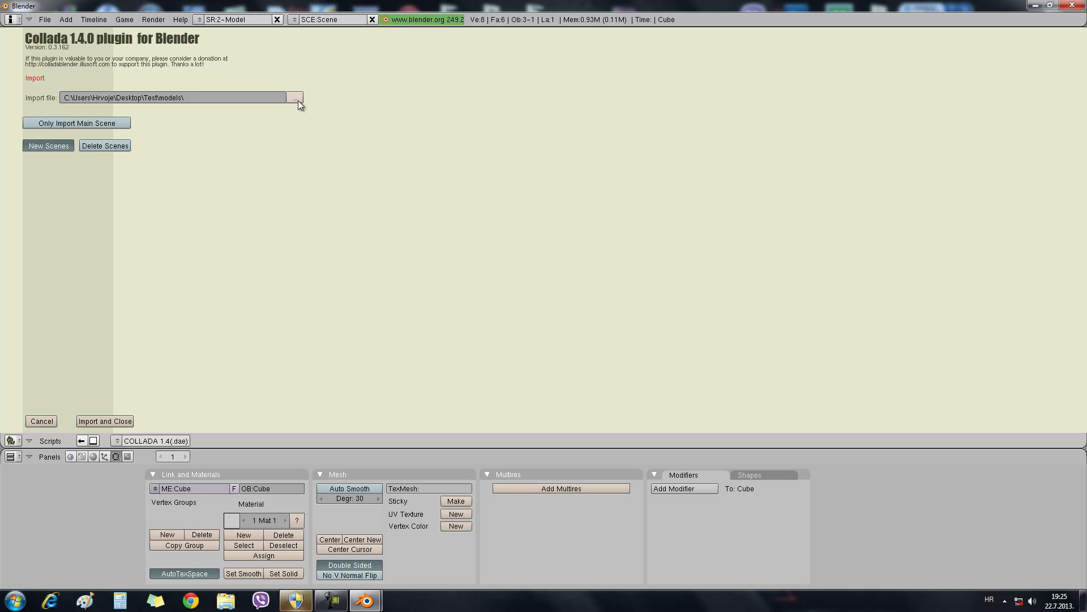
Browse to Desktop\Test\models, pick untitled.dae and import it
left_click(298, 100)
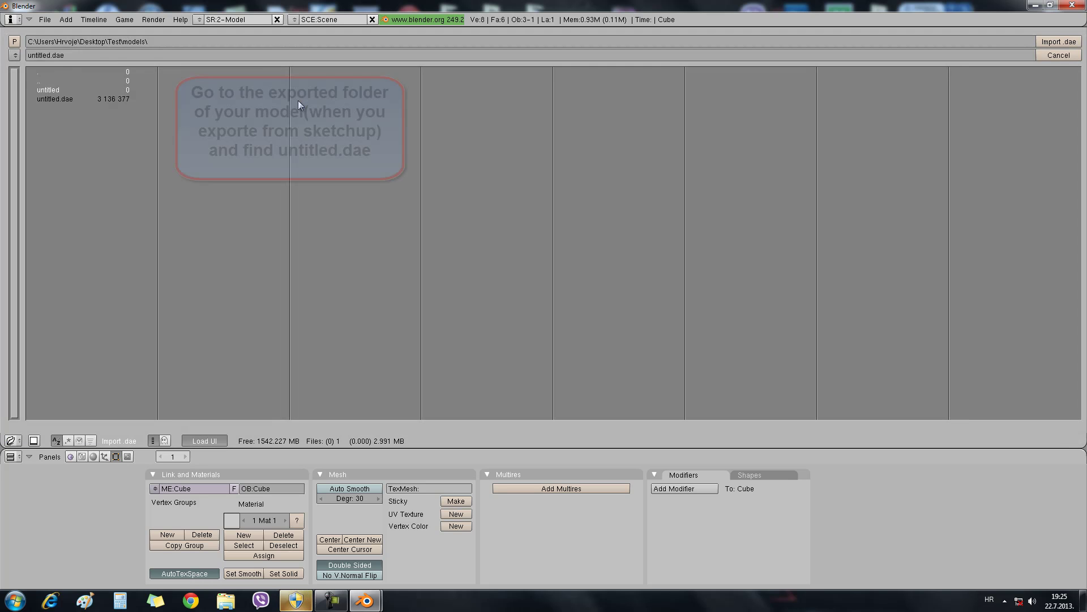
left_click(14, 56)
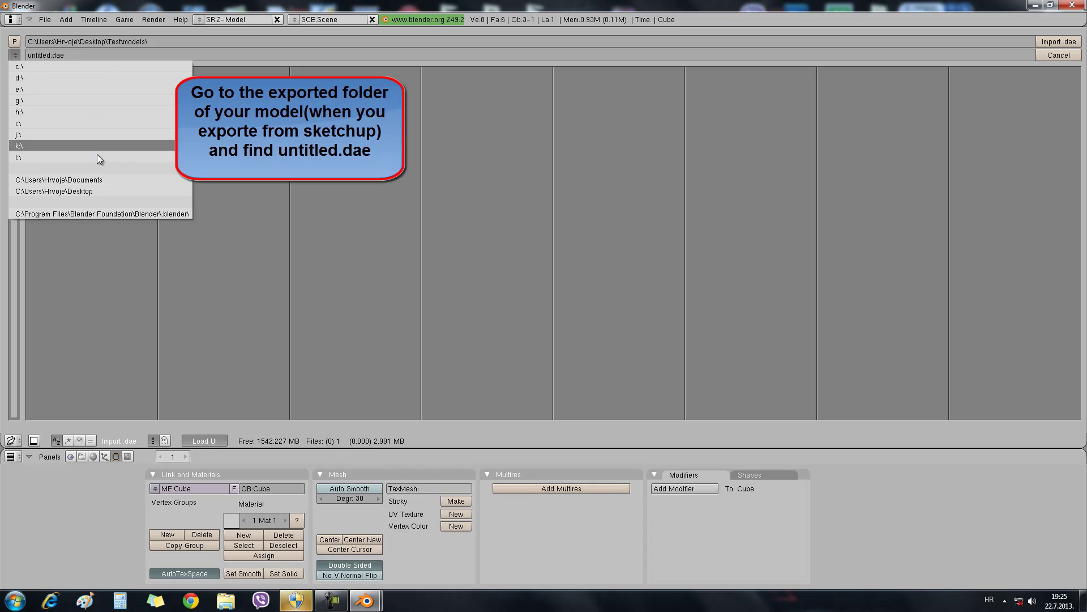
left_click(80, 192)
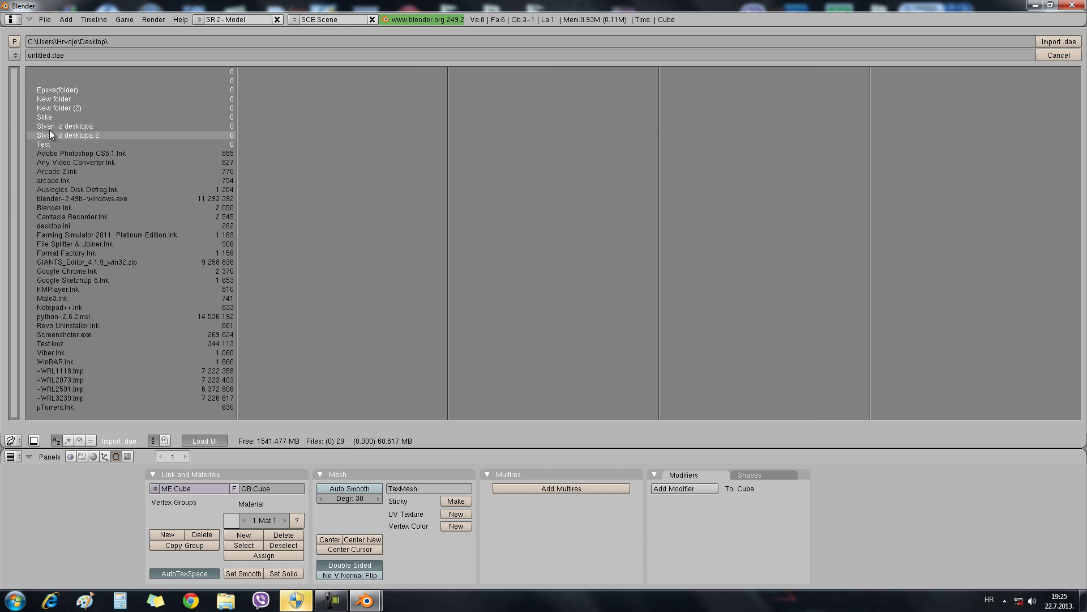
left_click(49, 144)
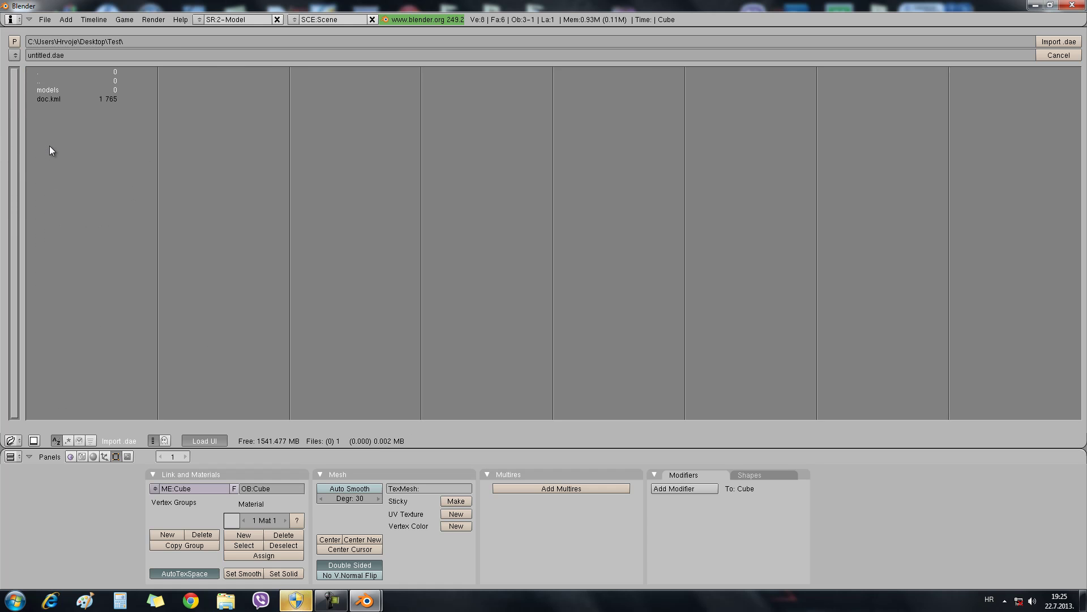
left_click(52, 93)
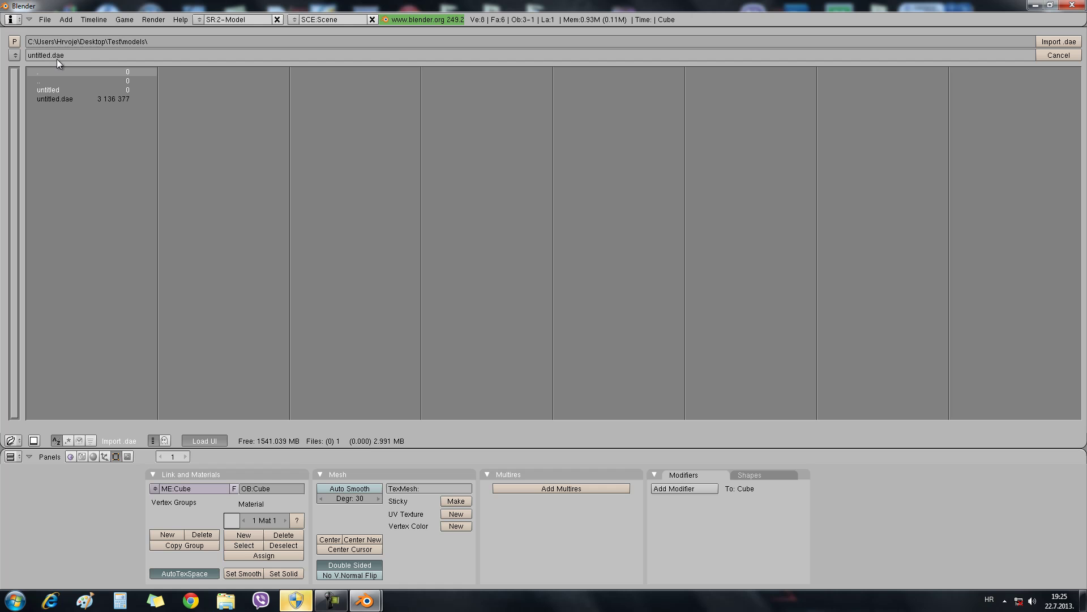
left_click(1059, 44)
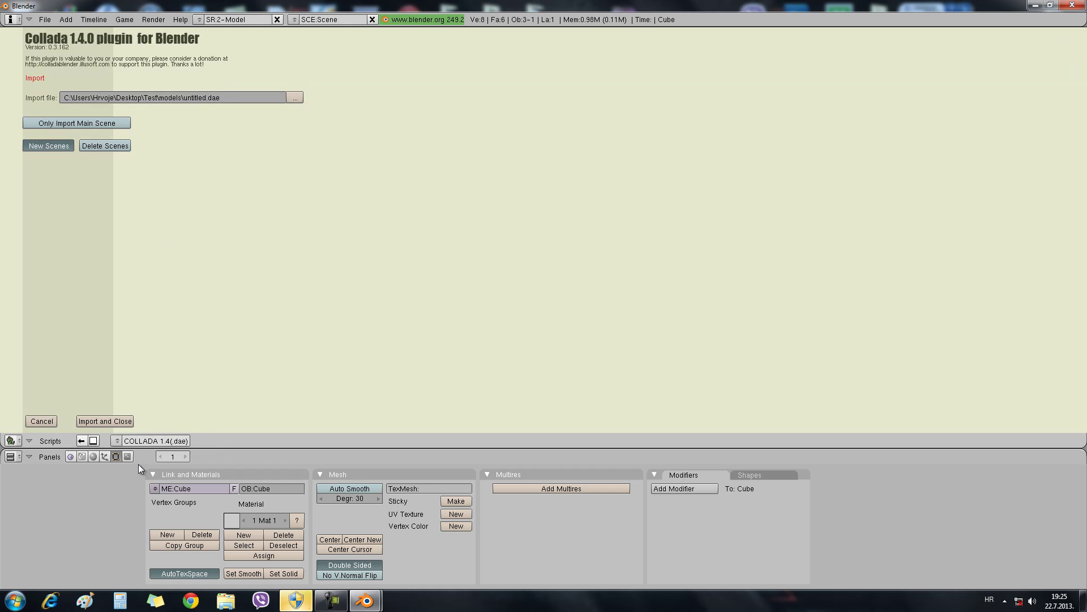
left_click(97, 420)
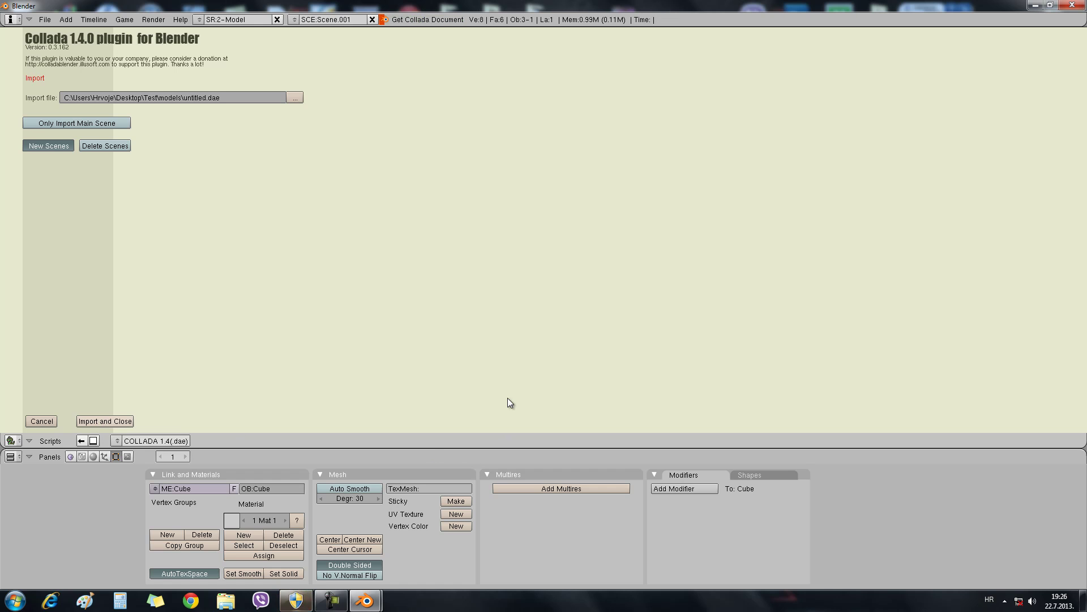
mouse_move(332, 604)
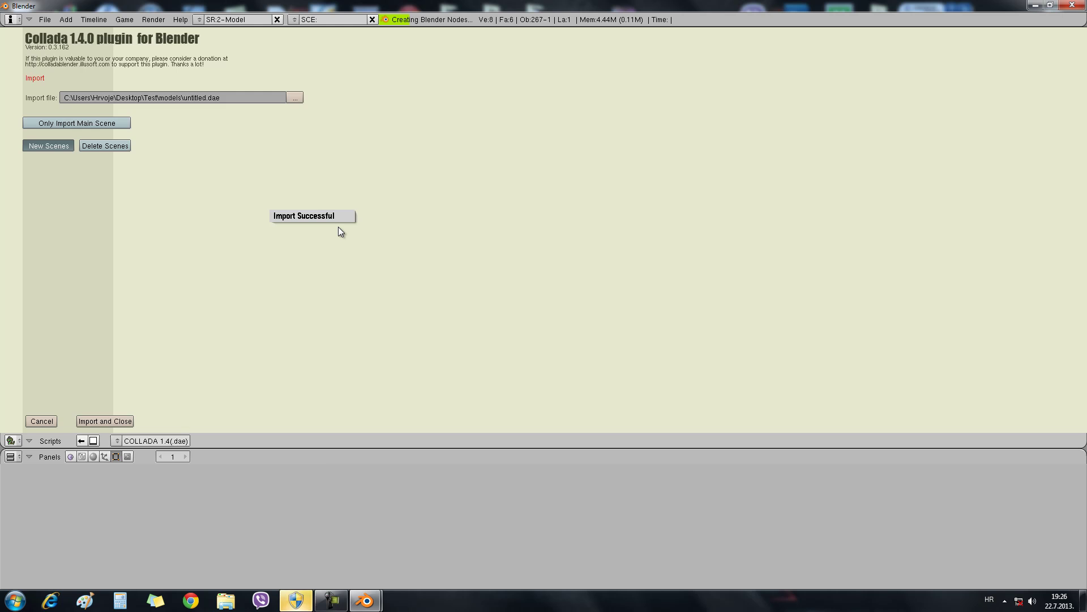
Zoom the view, then launch the GIANTS (.i3d) export script from File > Export
scroll(392, 165, "up", 2)
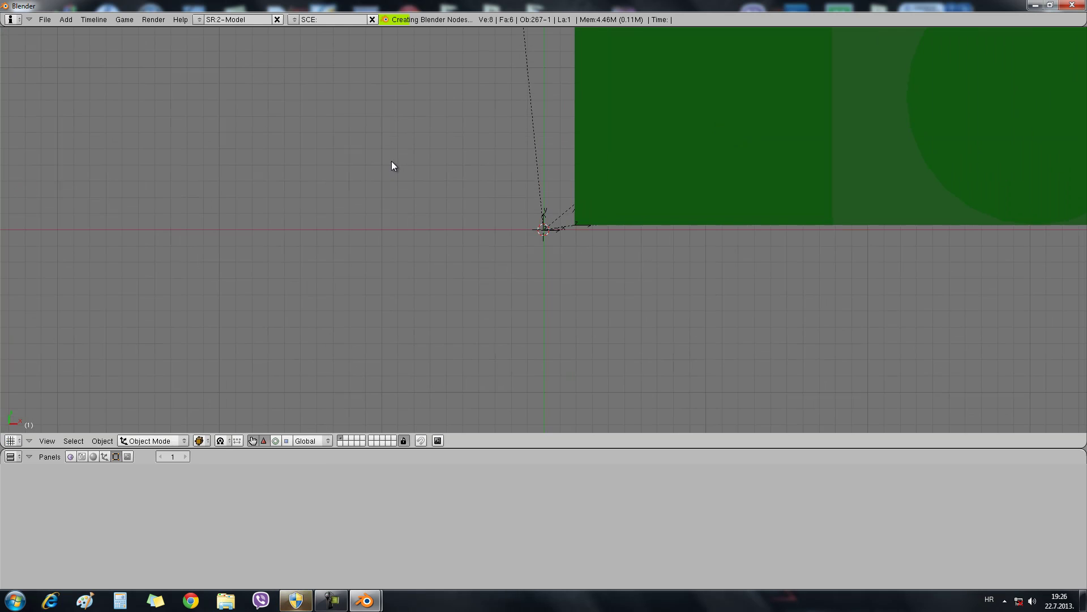
scroll(396, 191, "down", 10)
scroll(398, 192, "down", 3)
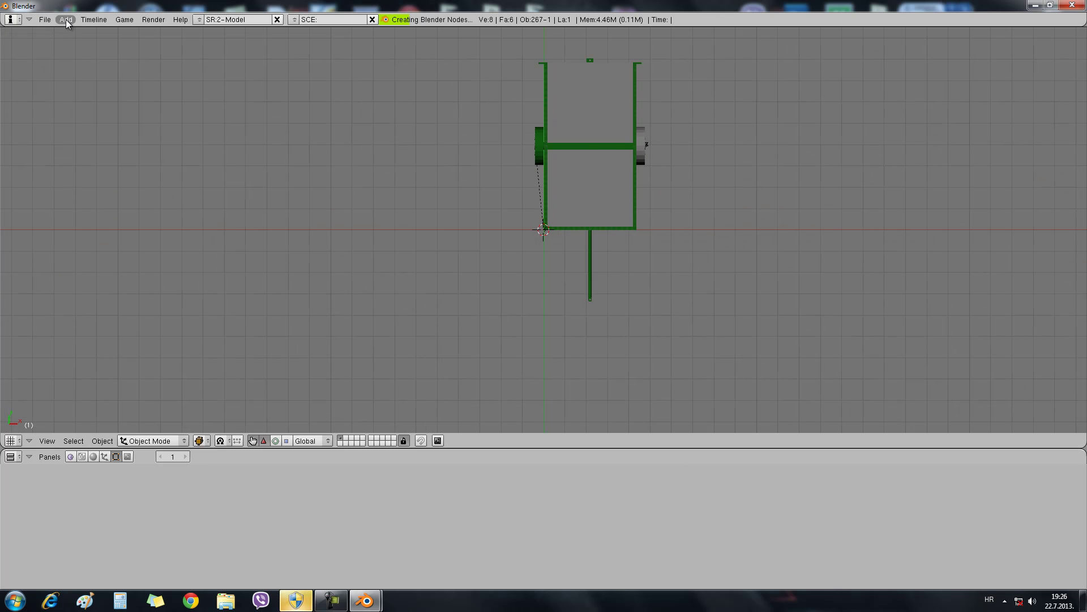
left_click(50, 20)
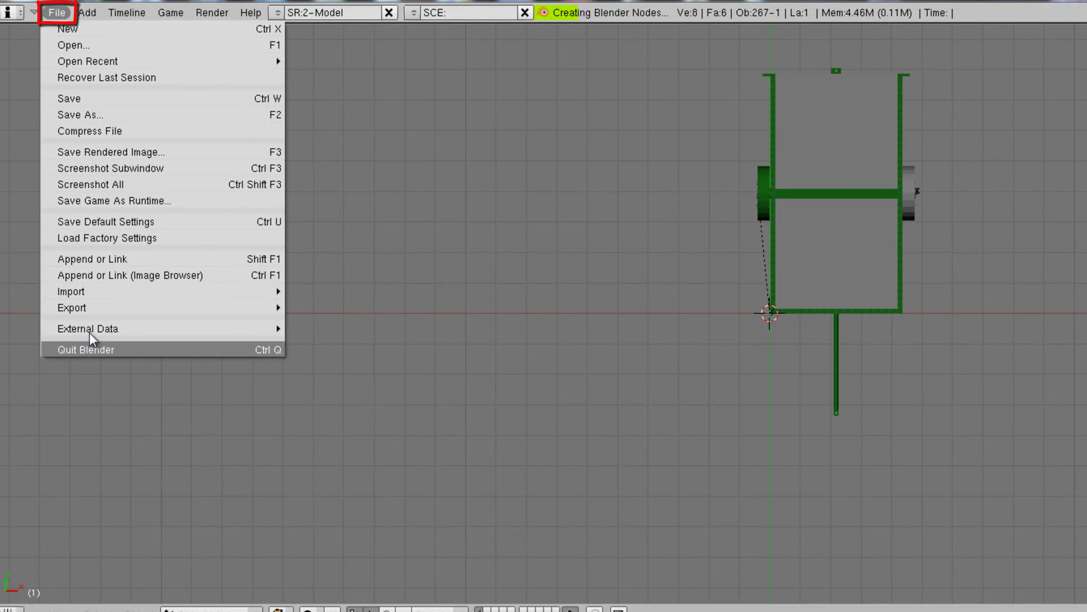
key("Escape")
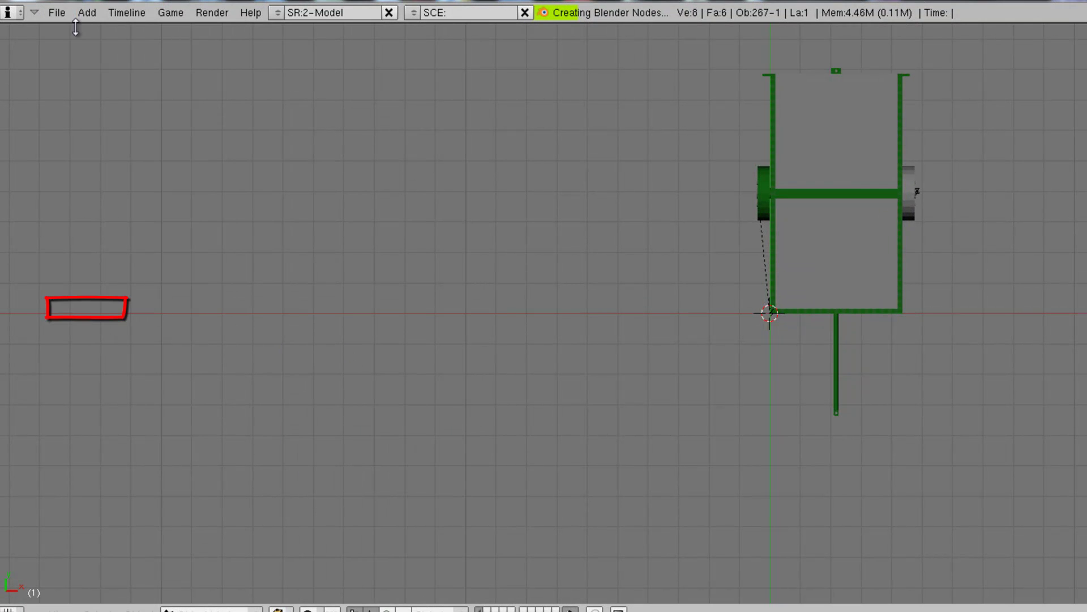
left_click(57, 13)
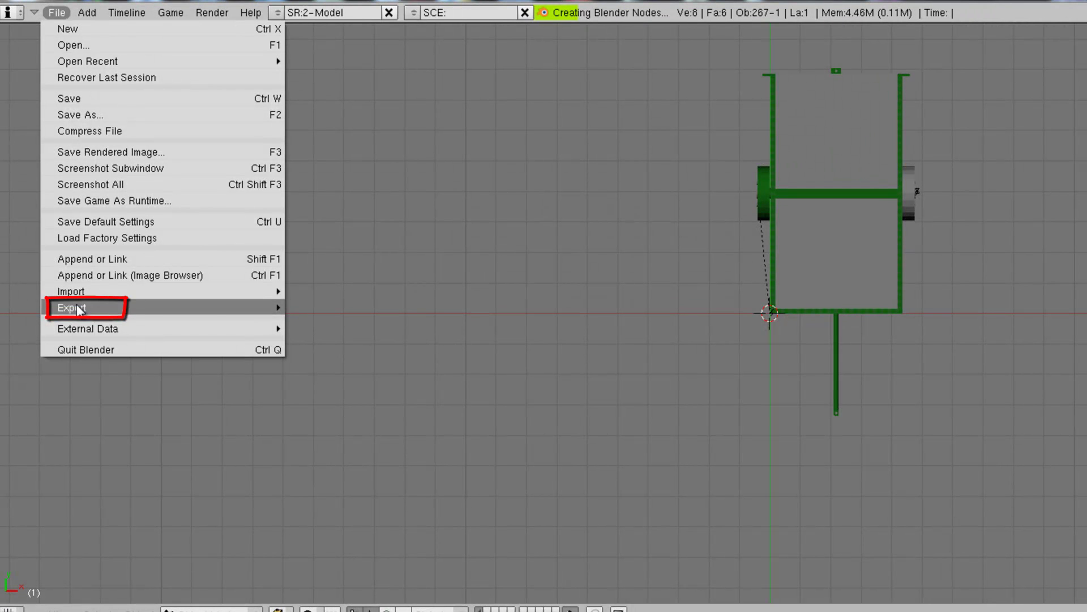
mouse_move(249, 313)
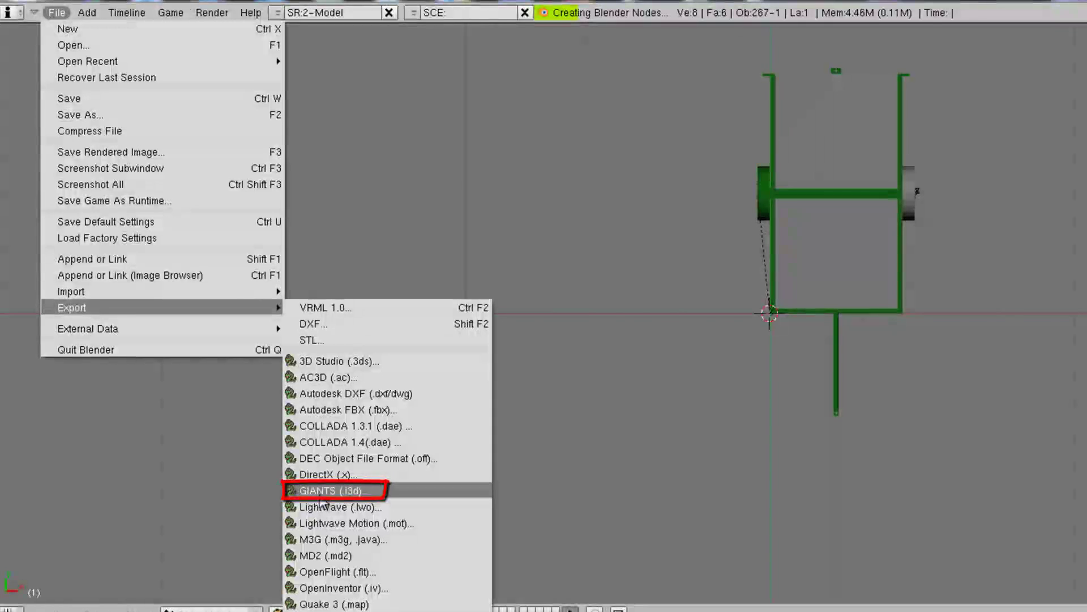
left_click(360, 490)
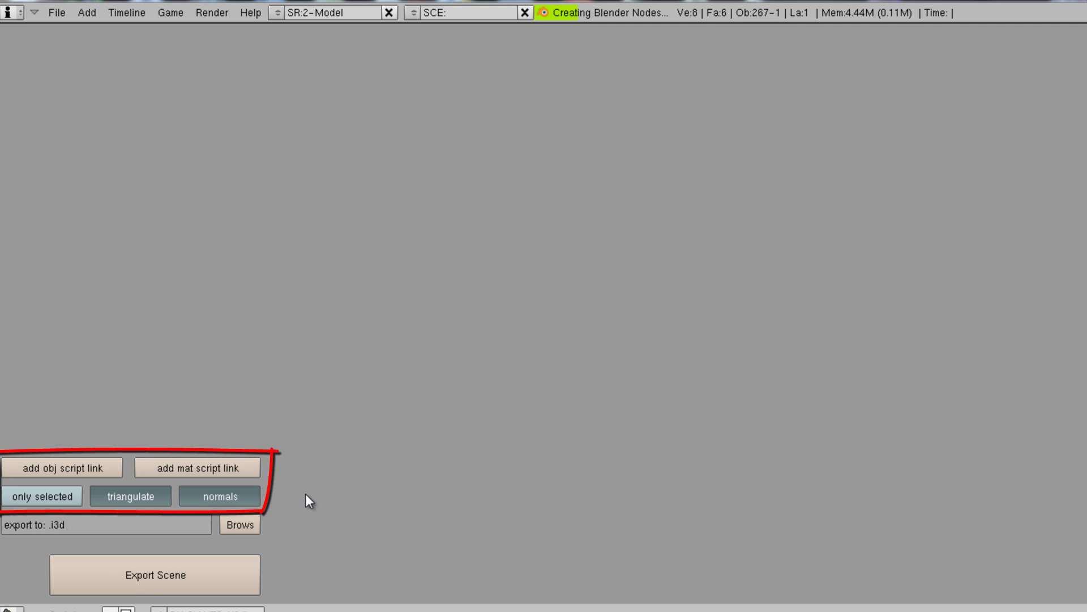
Point the i3d export path to the Desktop\Test\models\untitled folder
left_click(244, 525)
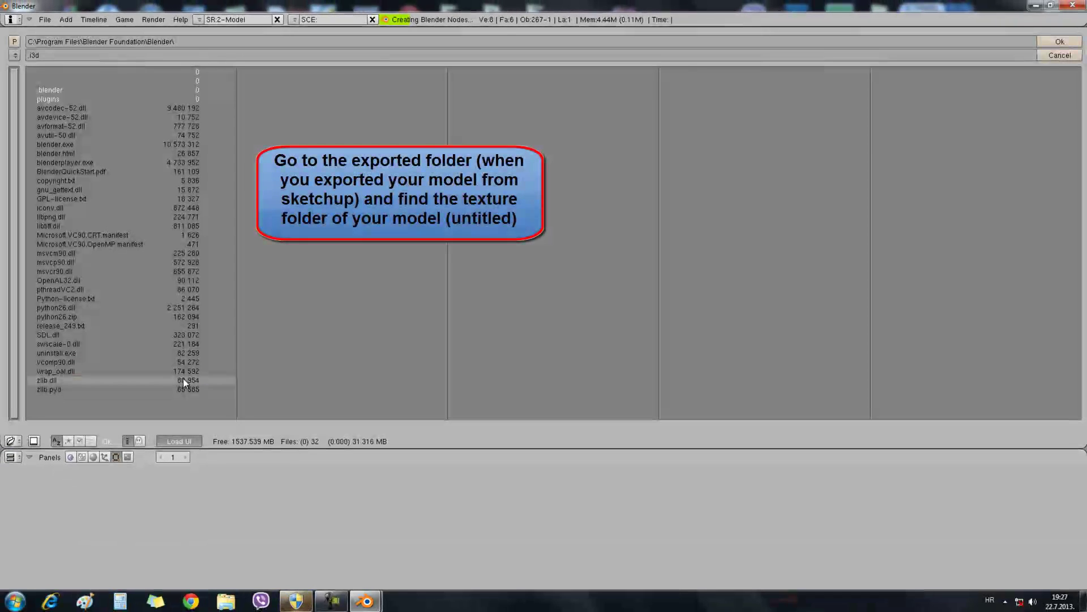
left_click(15, 56)
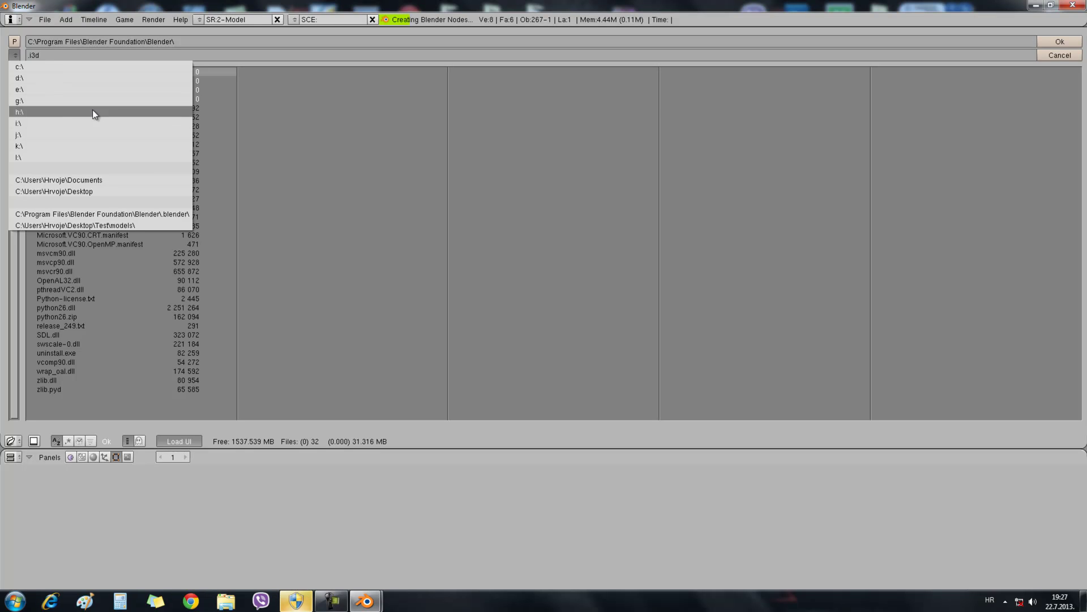
left_click(81, 192)
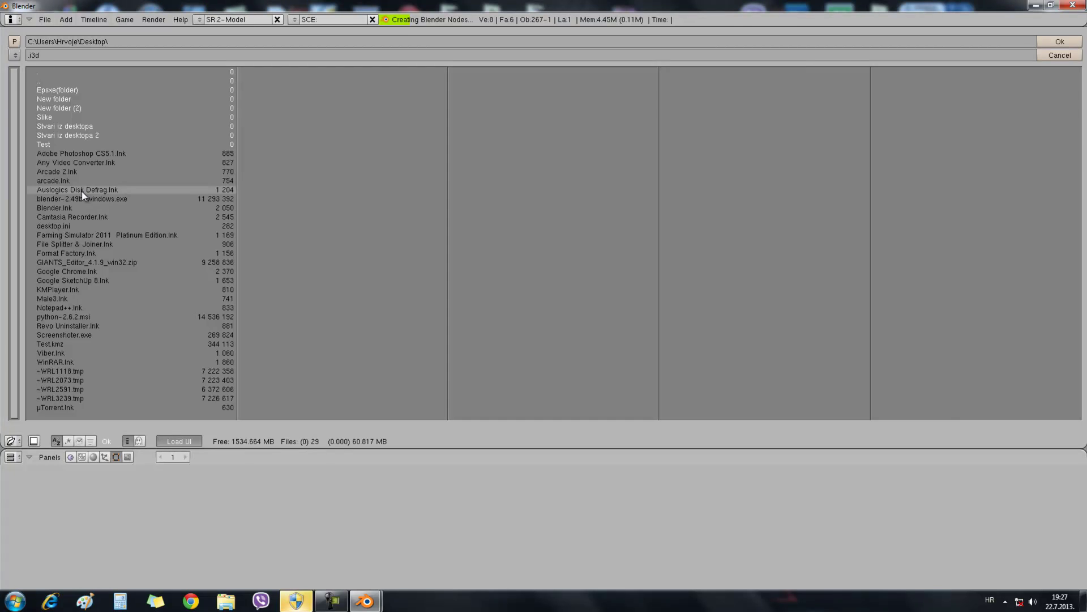
left_click(41, 142)
left_click(49, 91)
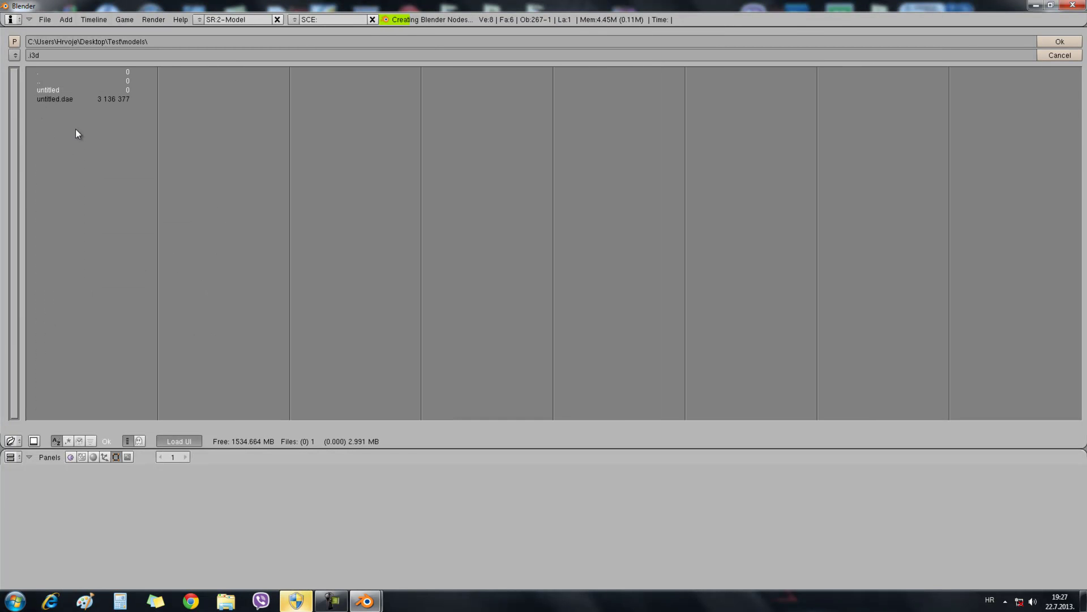
left_click(52, 89)
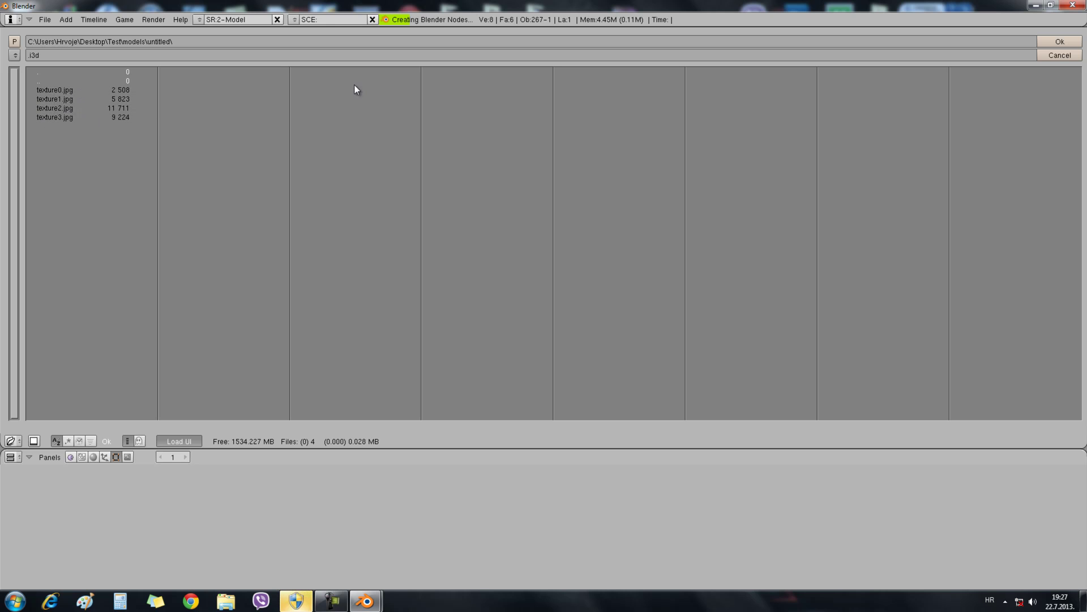
left_click(1062, 42)
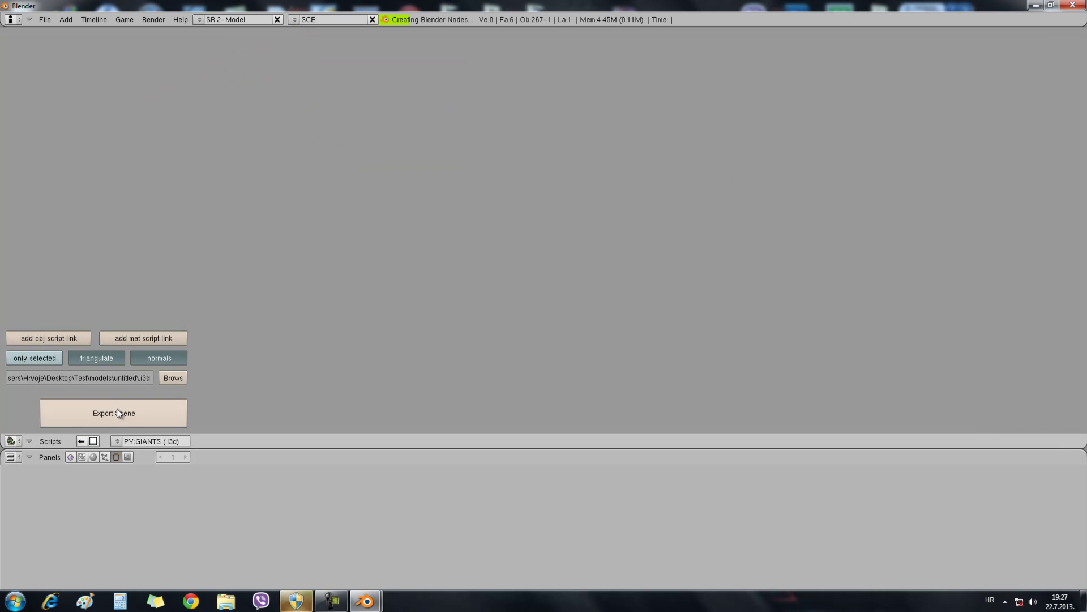
Export the scene to .i3d, confirm it in the console, and close Blender
mouse_move(374, 603)
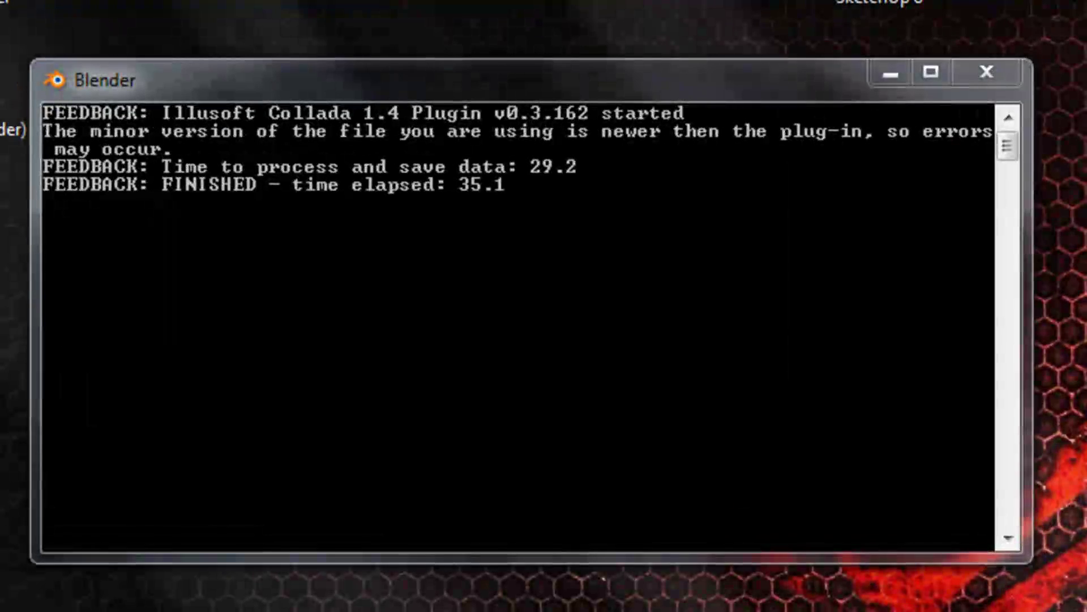
left_click(304, 538)
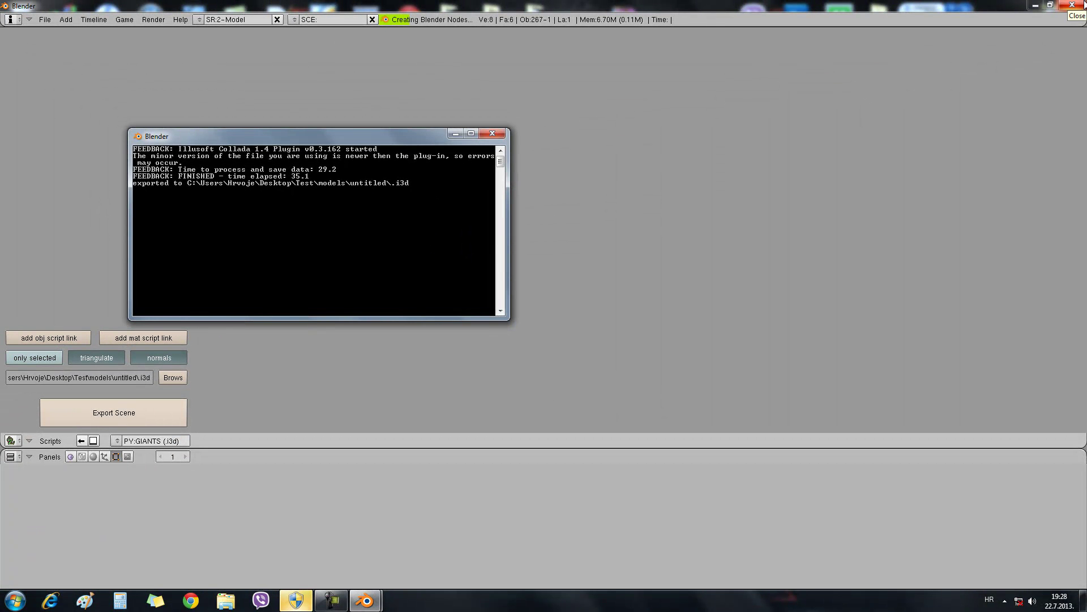
left_click(1077, 5)
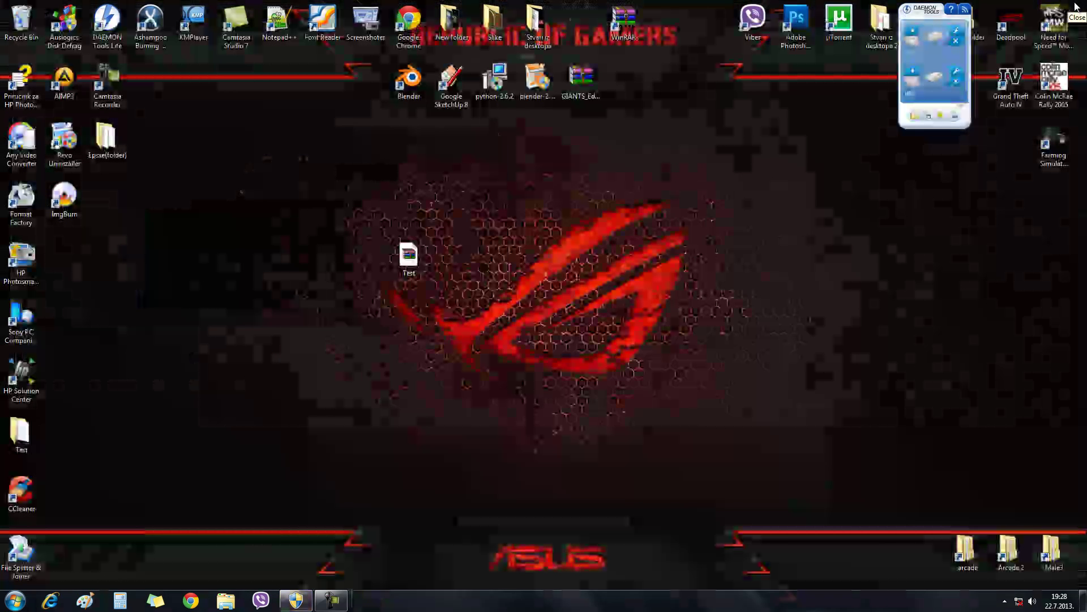
Open Test\models\untitled in a maximized Explorer window and select the 5,57 MB i3D file
double_click(25, 427)
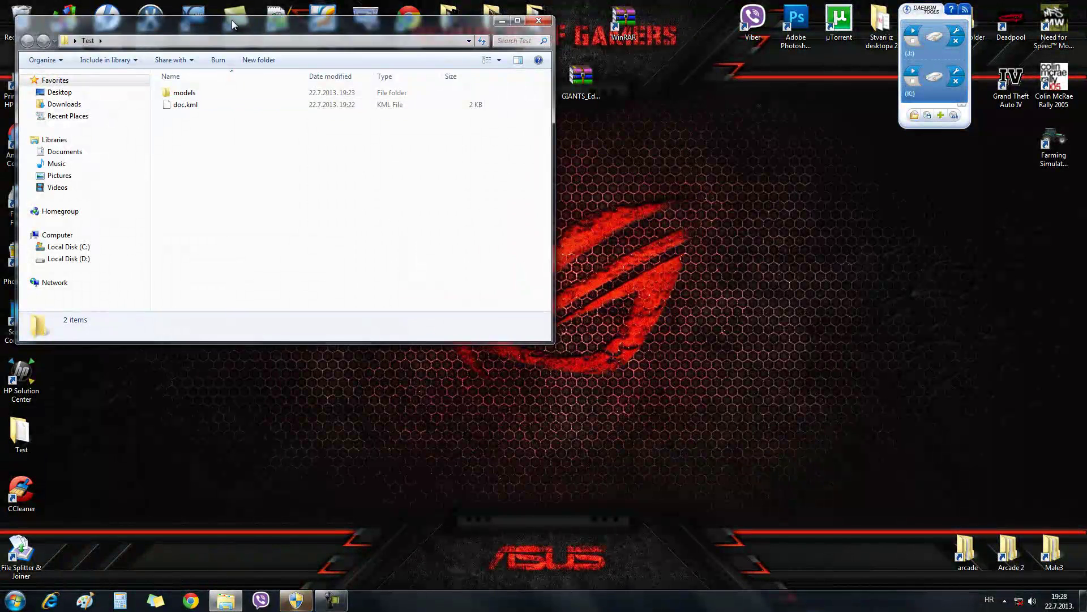
left_click_drag(228, 37, 508, 184)
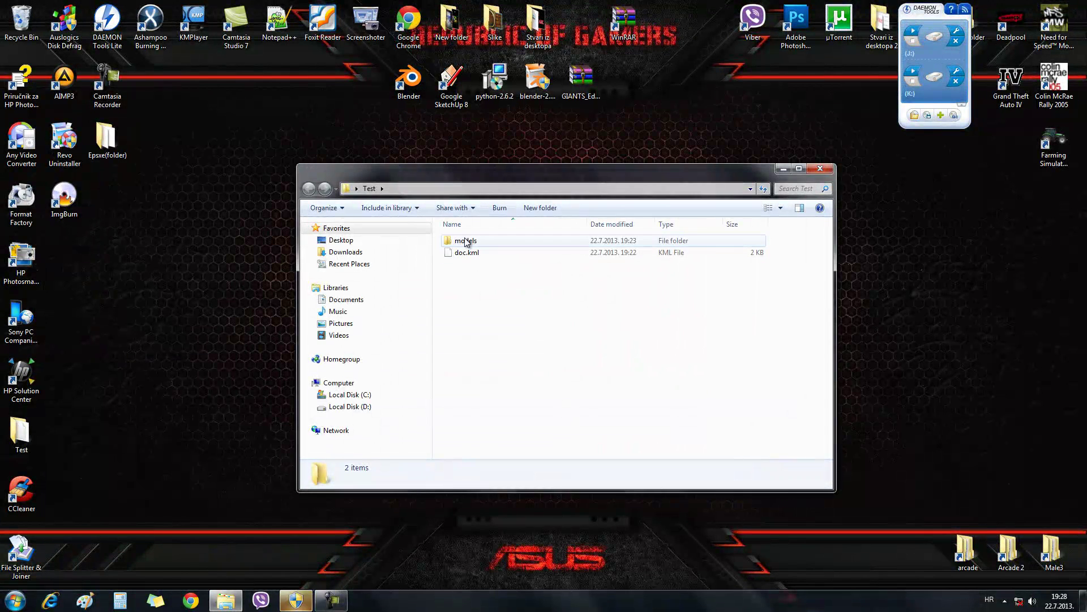
double_click(466, 241)
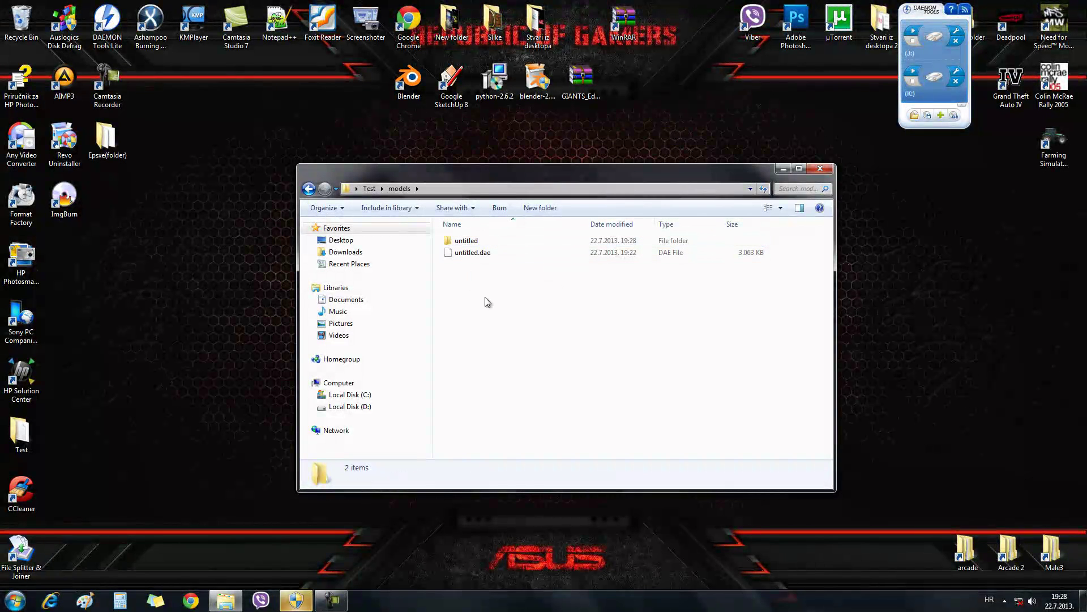
double_click(470, 241)
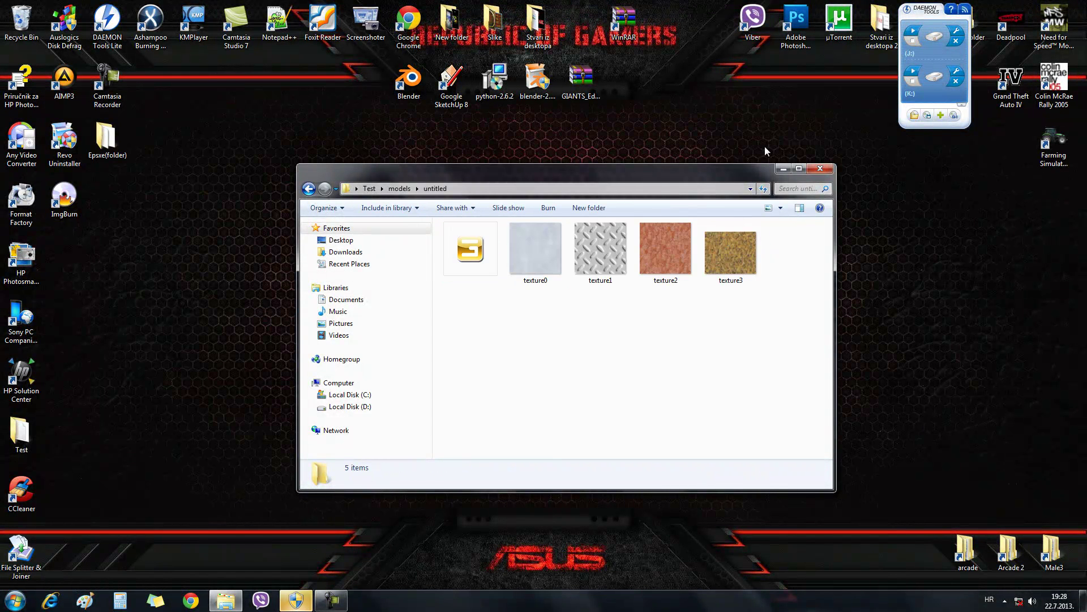
left_click(798, 168)
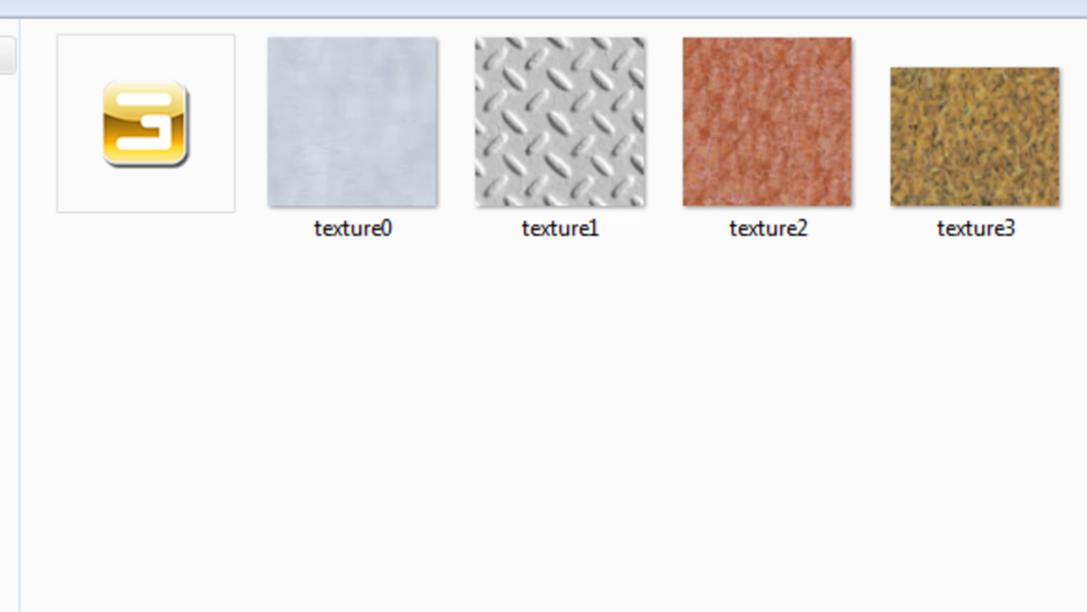
mouse_move(102, 168)
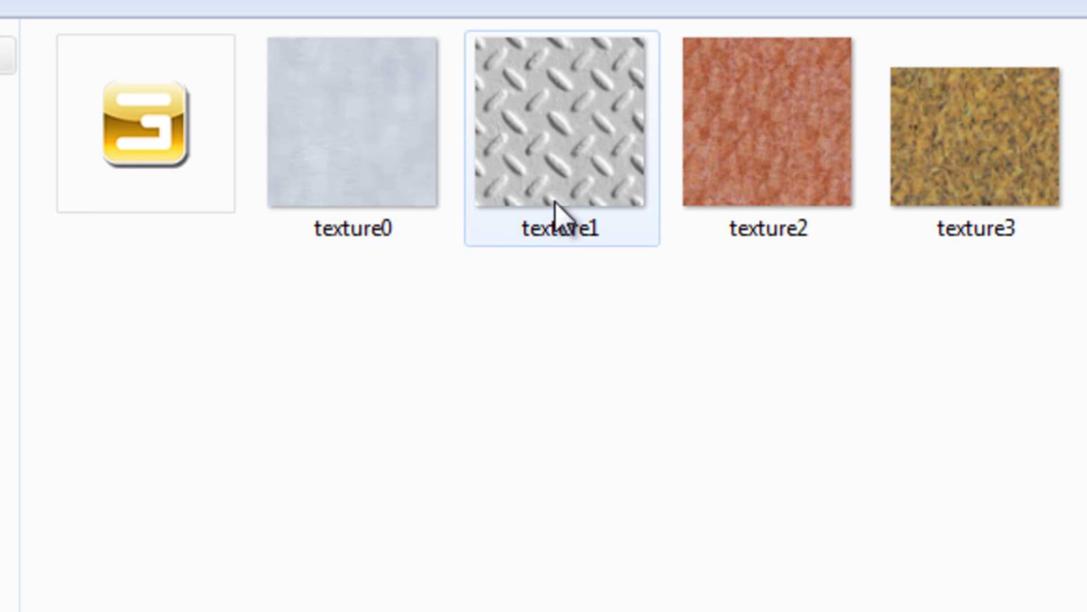
mouse_move(494, 174)
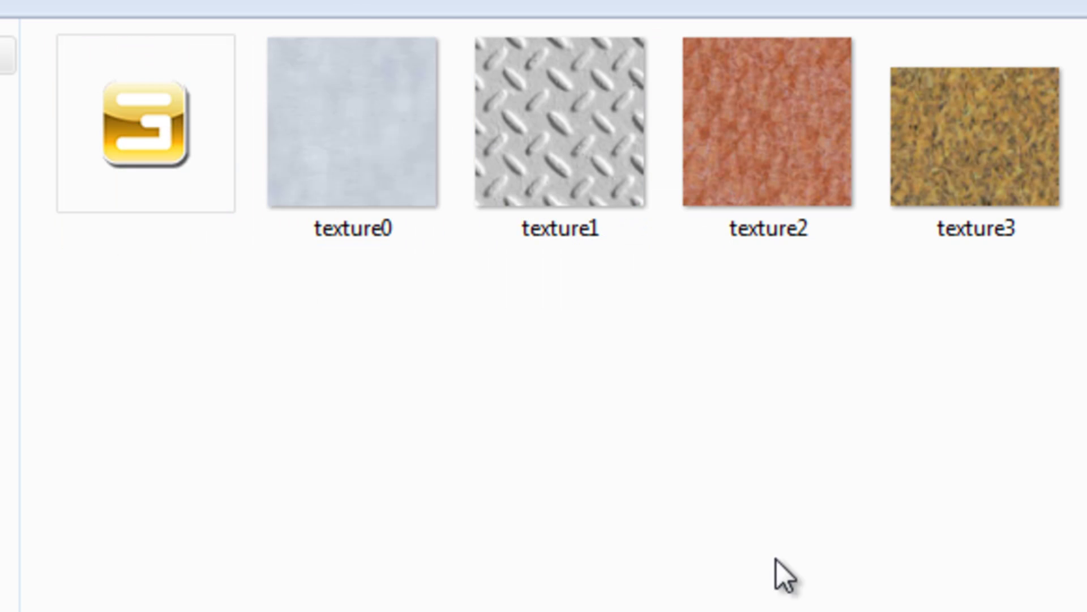
left_click(159, 187)
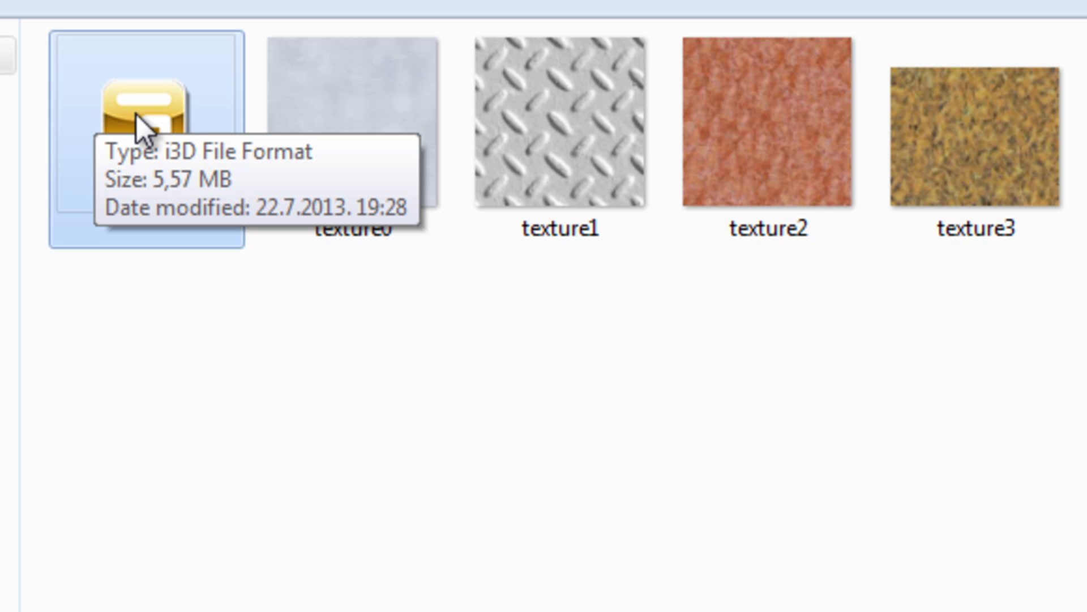
Use Rename on the exported 5,57 MB i3D file and name it Test
right_click(138, 155)
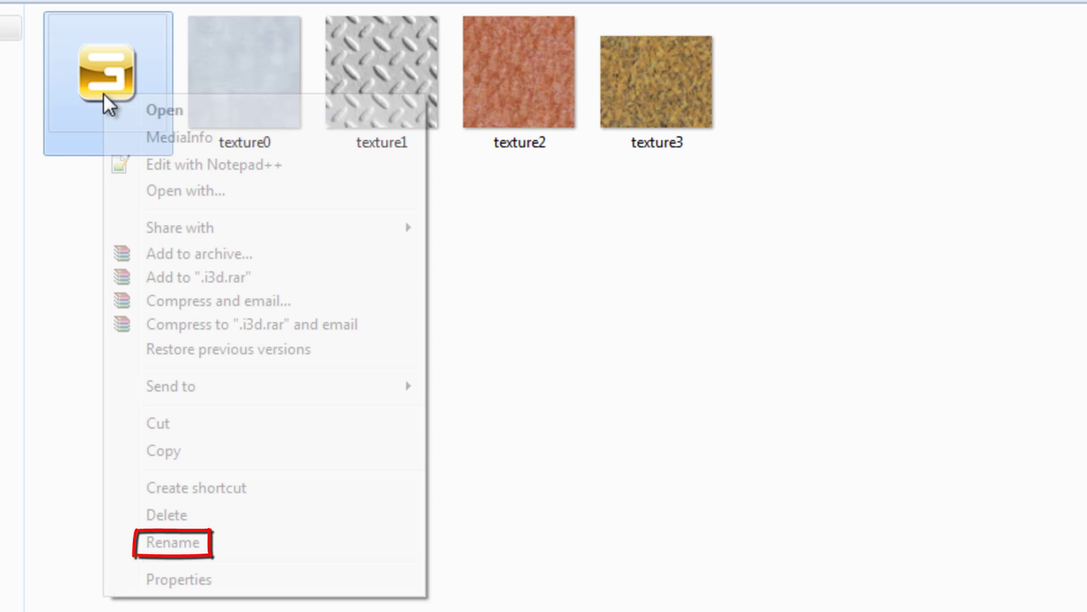
left_click(232, 548)
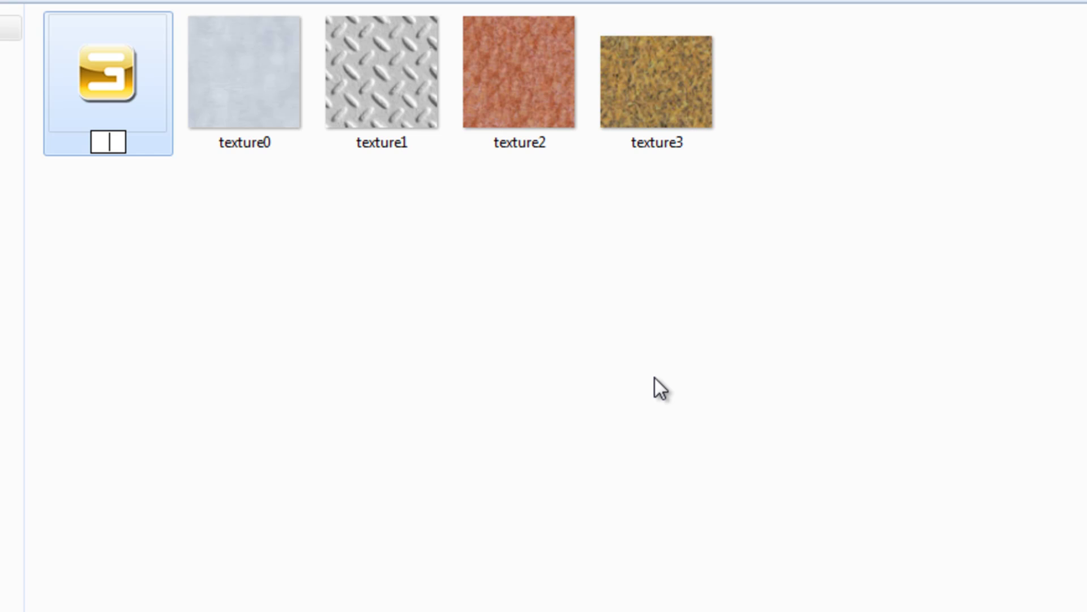
type("Test")
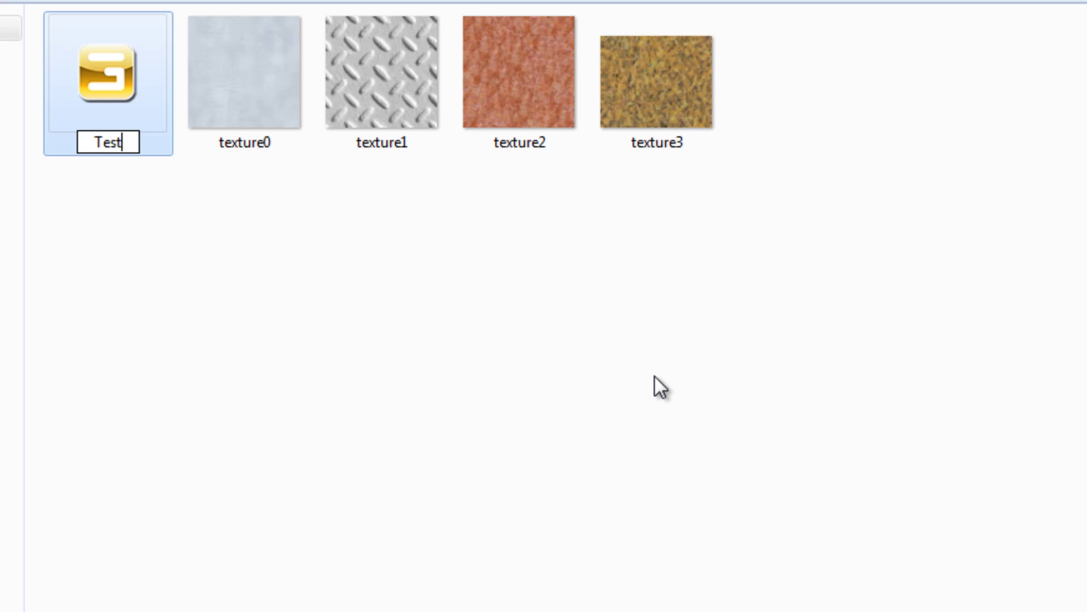
key("Return")
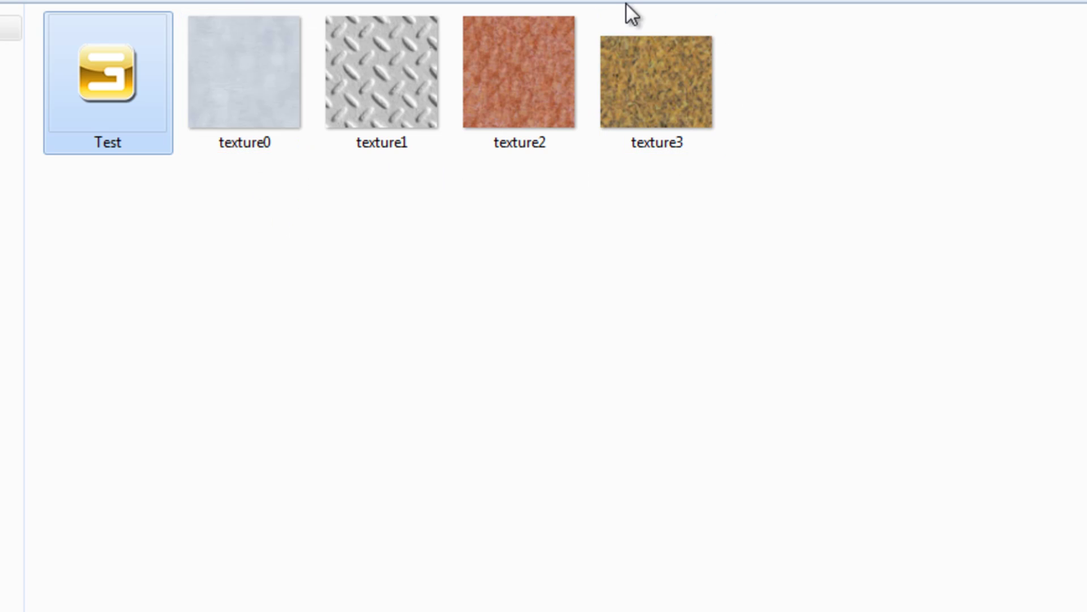
Open Test.i3d with Edit with Notepad++
right_click(111, 87)
left_click(23, 416)
right_click(140, 90)
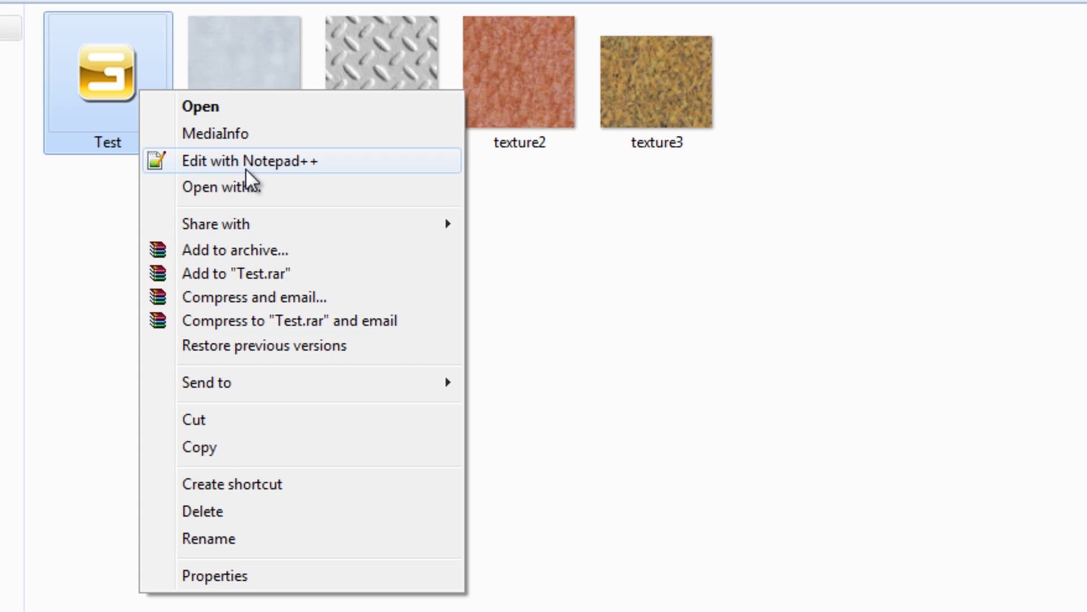
left_click(304, 162)
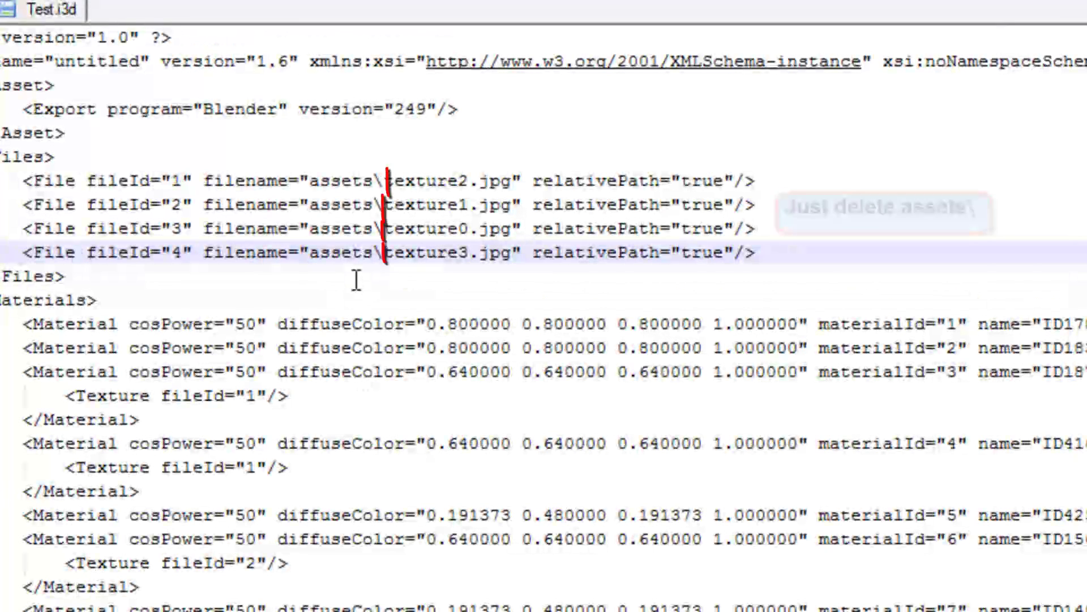
Delete the 'assets\' prefix from the fileId 4 and fileId 3 texture paths
left_click(357, 277)
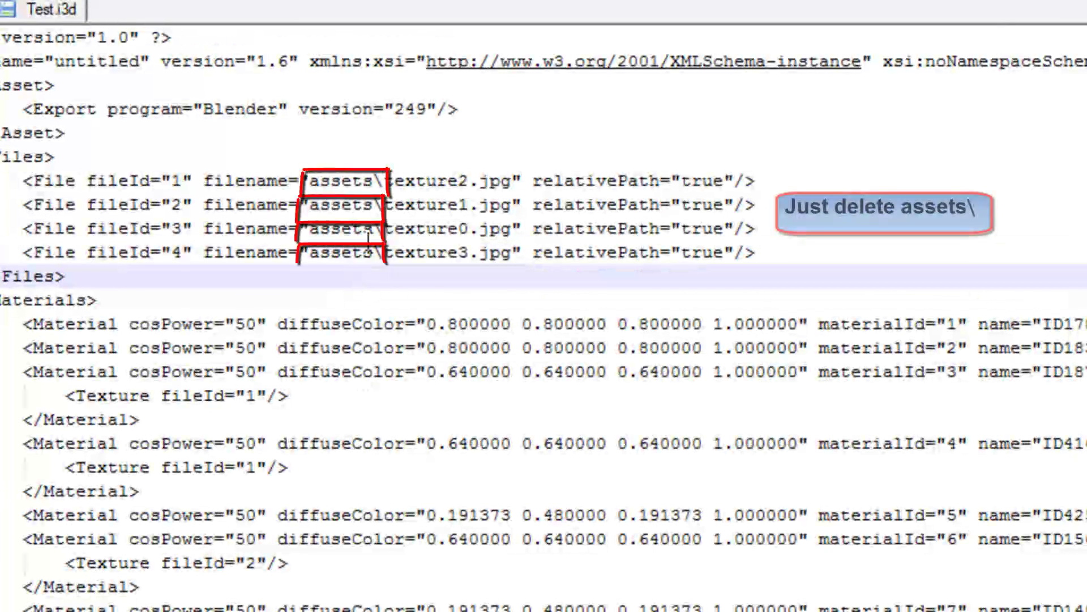
left_click_drag(384, 252, 310, 253)
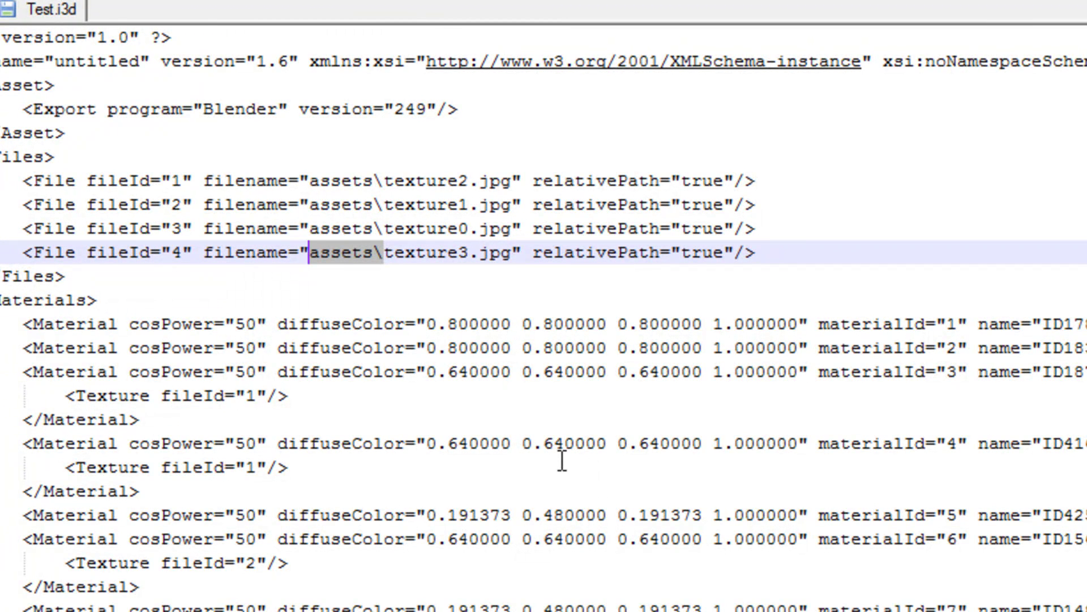
key("Delete")
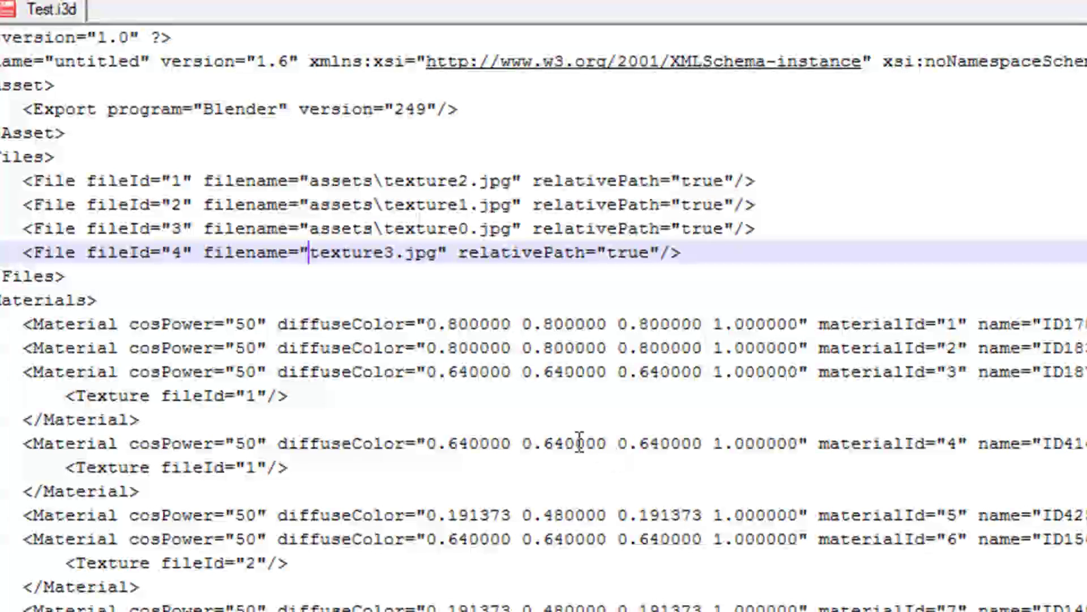
left_click_drag(383, 228, 303, 172)
key("Delete")
key("Delete")
key("Delete")
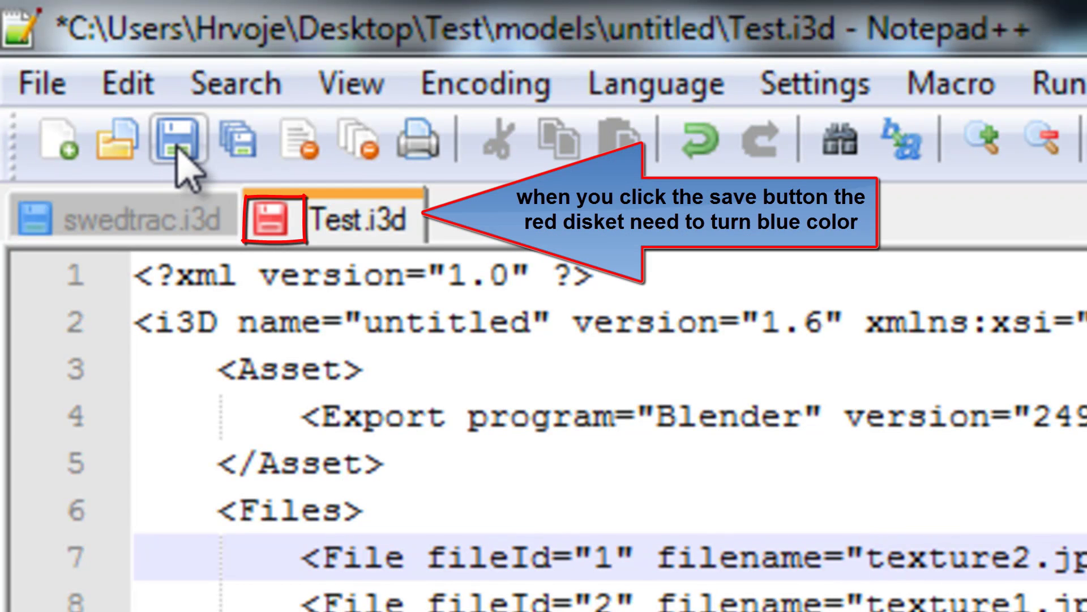
Save the edited Test.i3d in Notepad++ and close the untitled folder window
left_click(176, 144)
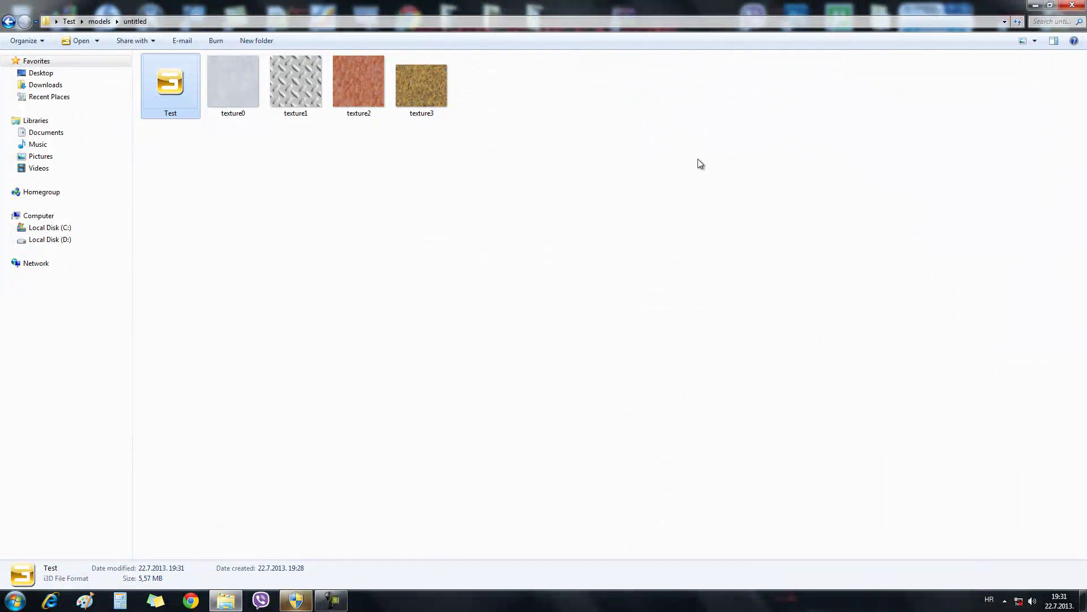
left_click(200, 298)
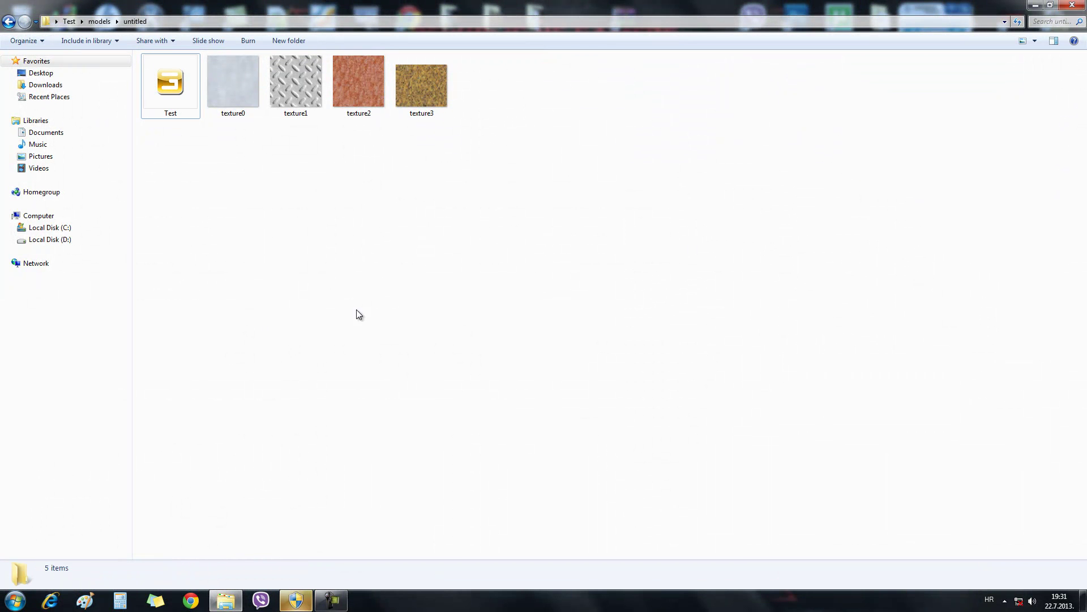
left_click(1072, 5)
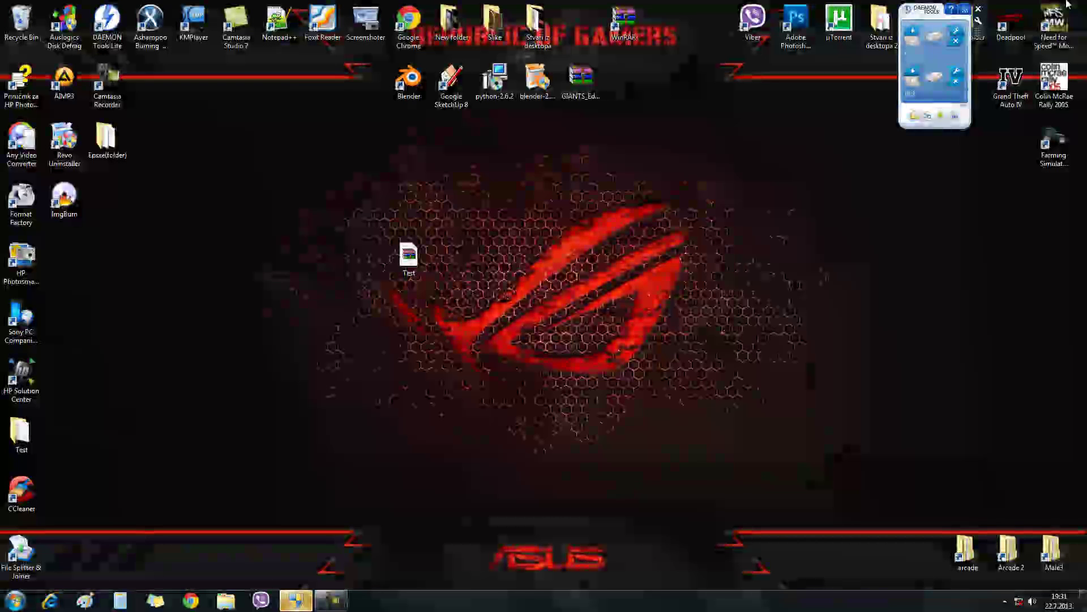